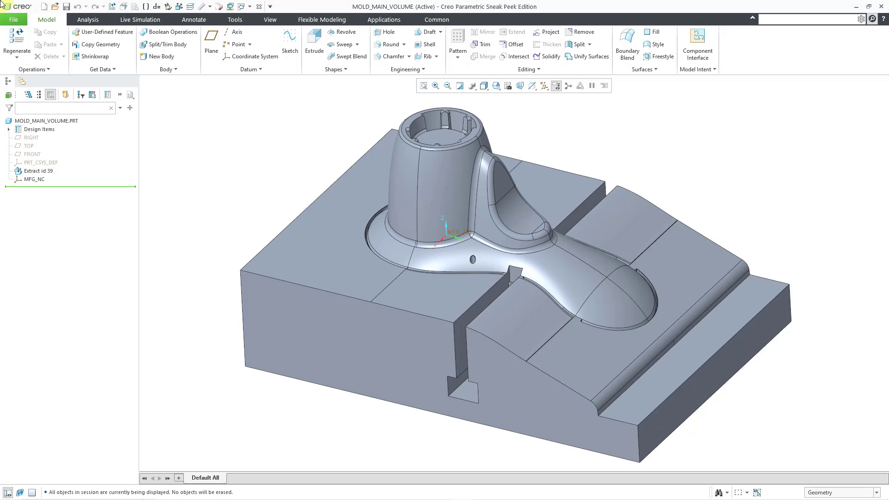
Start a new manufacturing file of sub-type NC assembly named mfg0001 without using the default template.
click(15, 20)
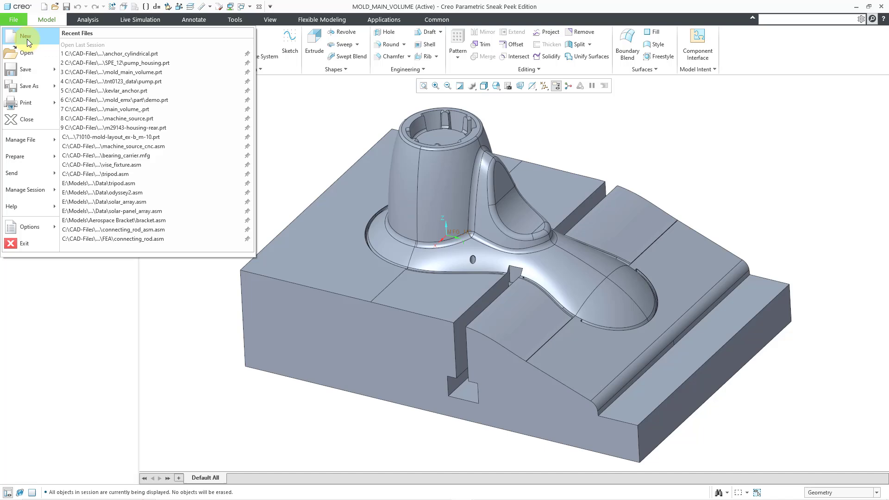
click(27, 39)
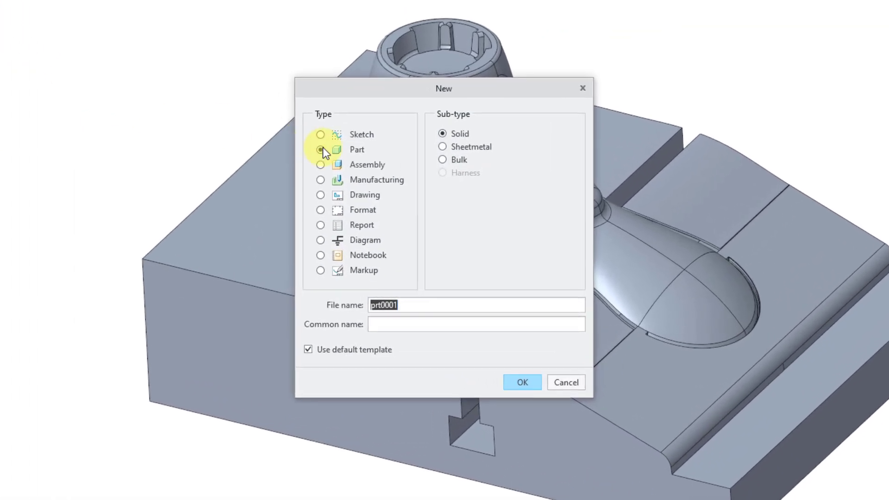
click(365, 181)
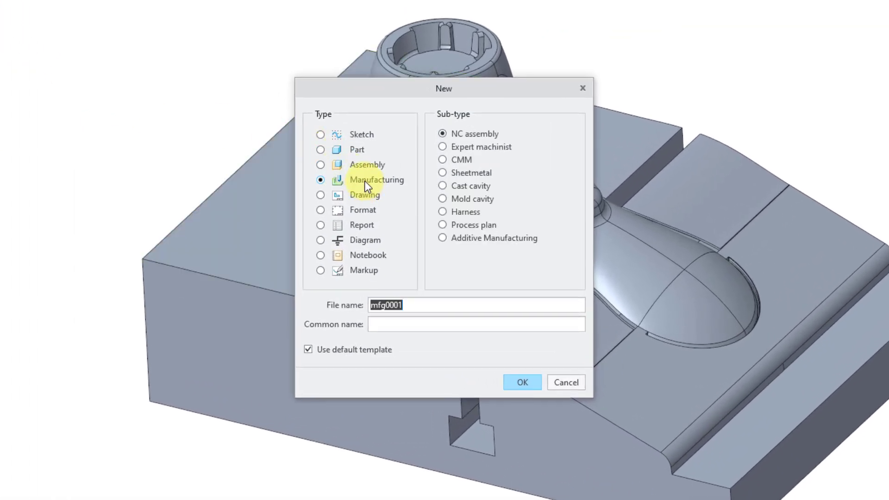
click(330, 352)
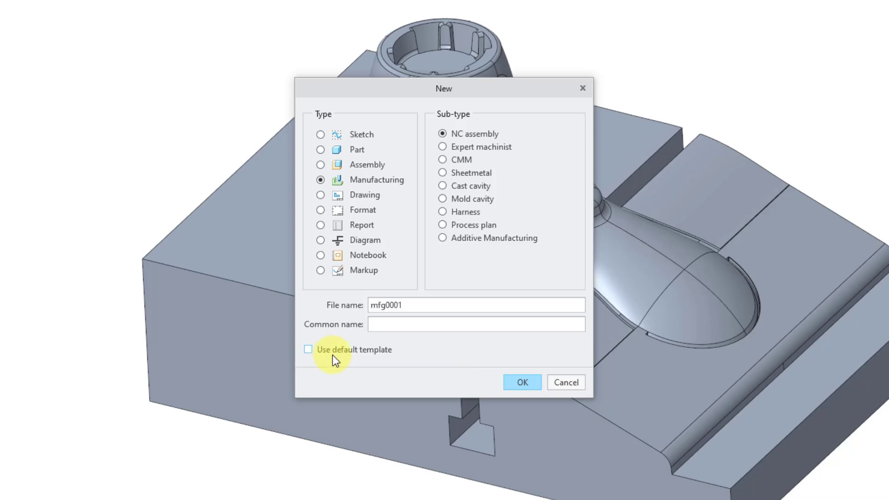
click(517, 384)
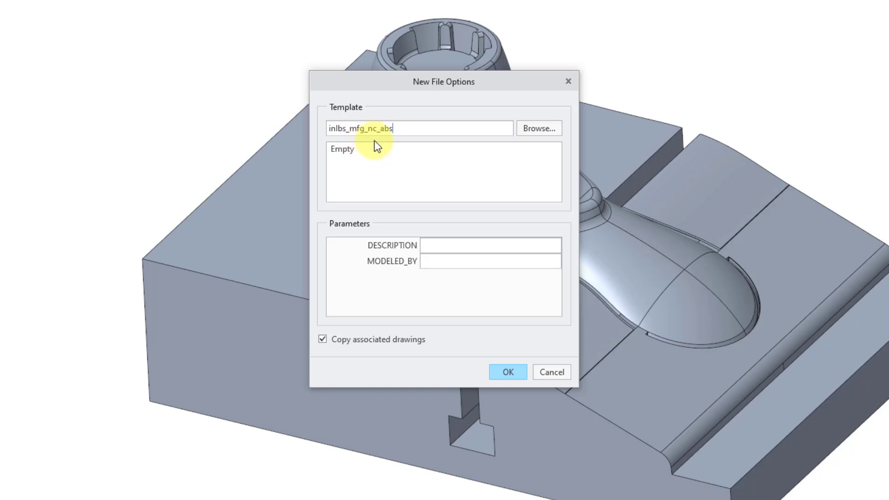
Browse for a template in the Common Files folder of the Creo 11.0.3.0 installation and add its templates folder to the favorites.
click(538, 129)
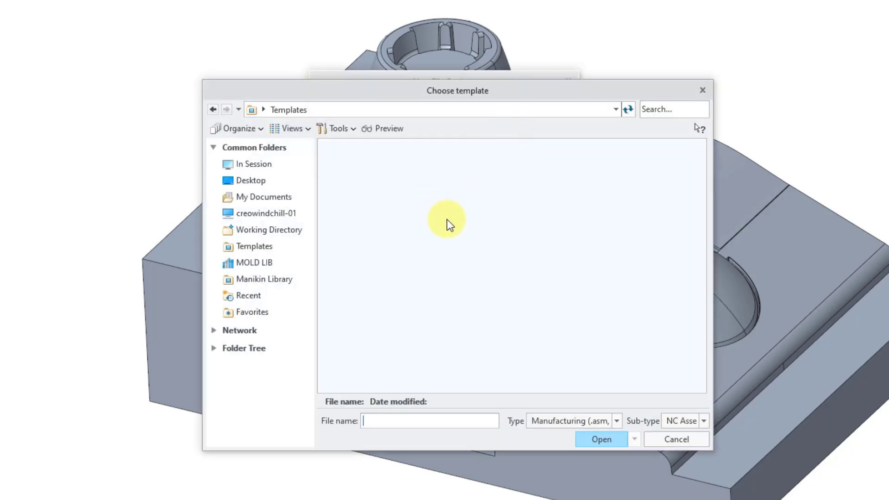
click(284, 213)
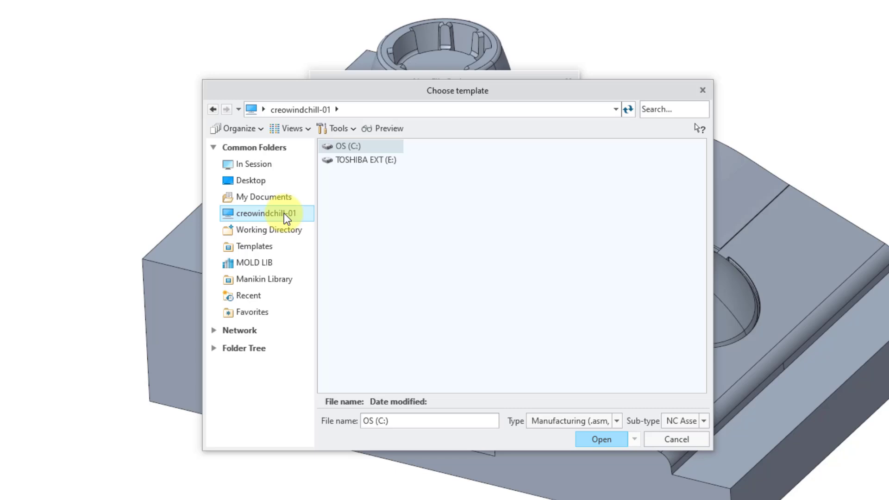
double_click(353, 148)
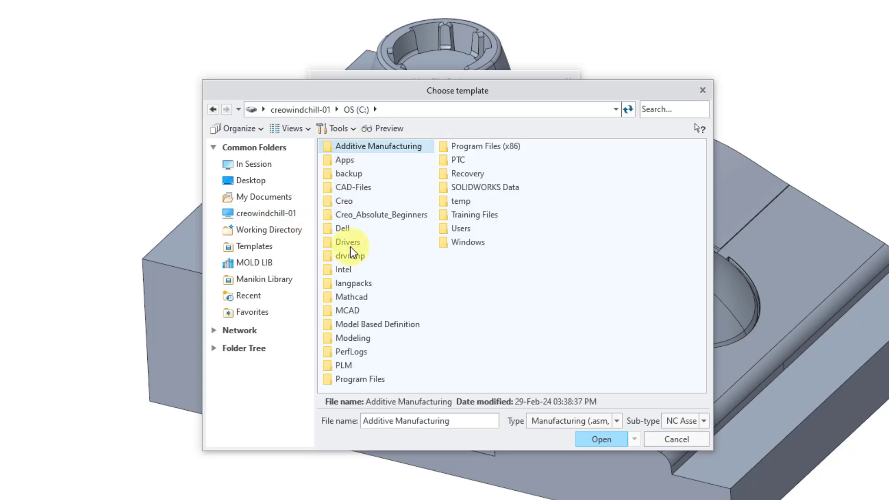
double_click(373, 378)
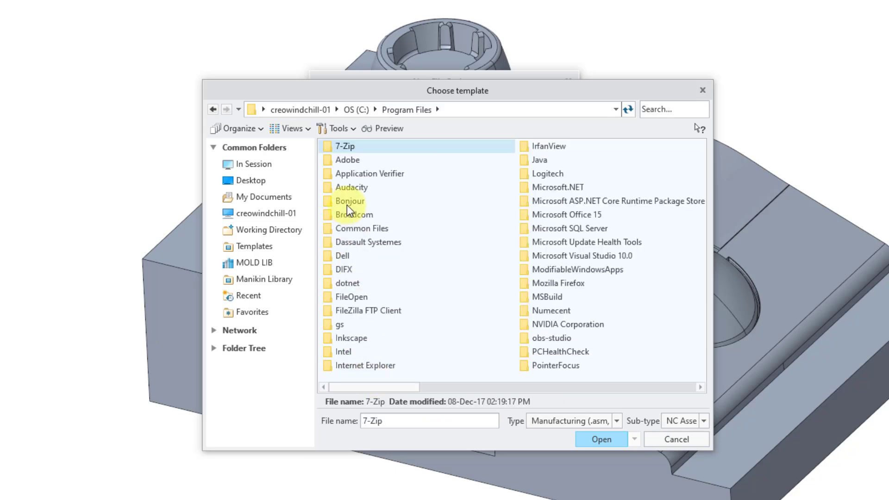
scroll(347, 204, down, 1)
scroll(347, 204, down, 1)
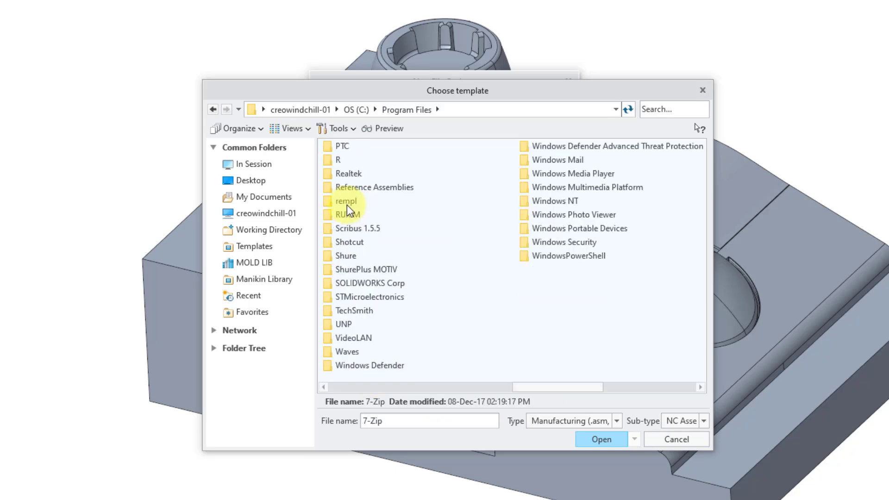
double_click(341, 147)
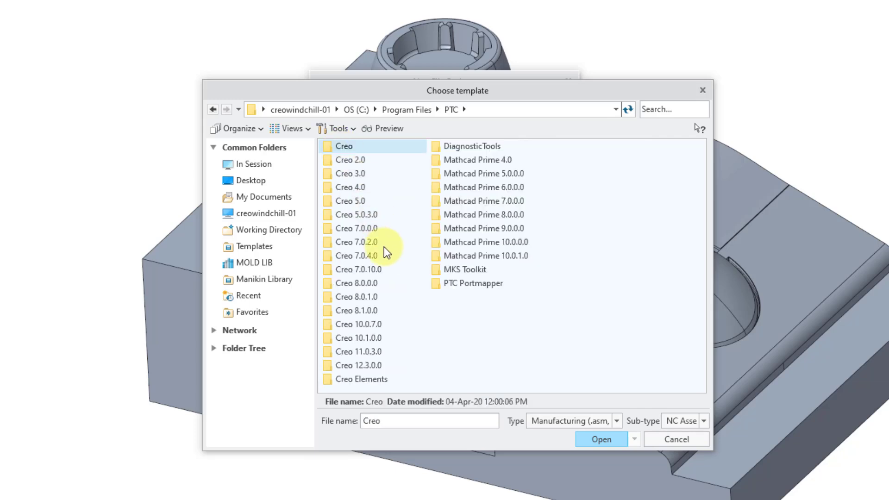
double_click(377, 350)
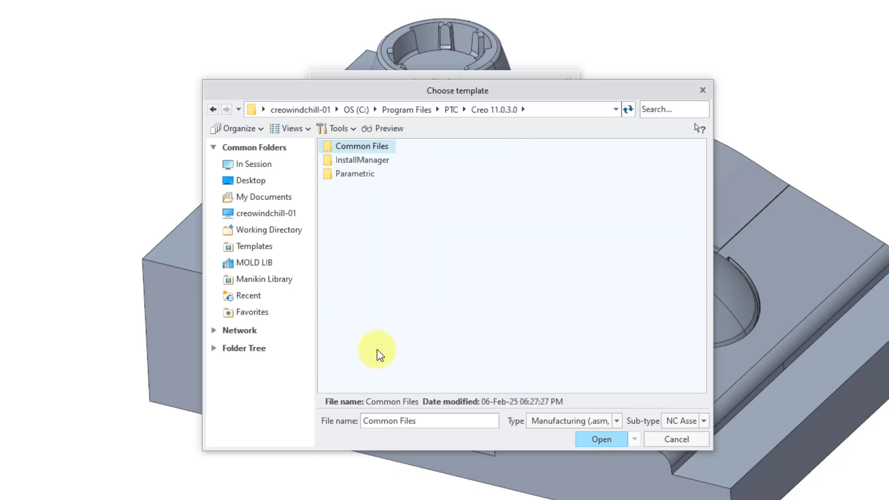
double_click(384, 148)
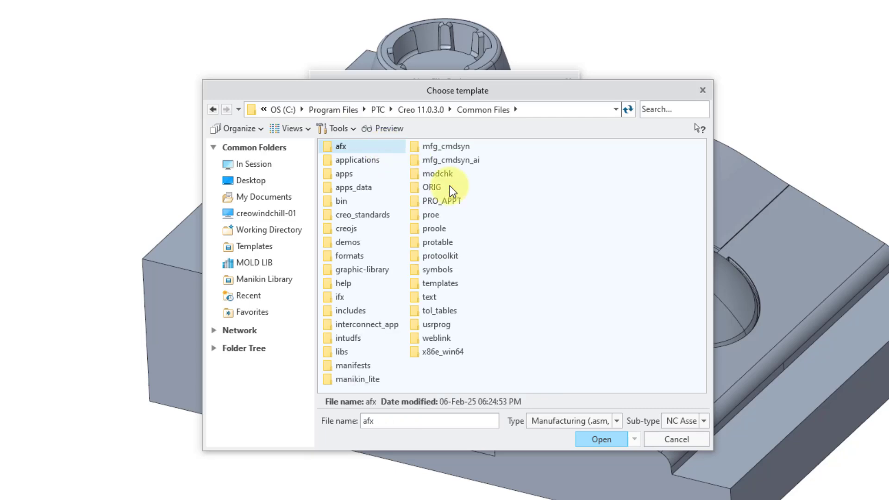
right_click(450, 284)
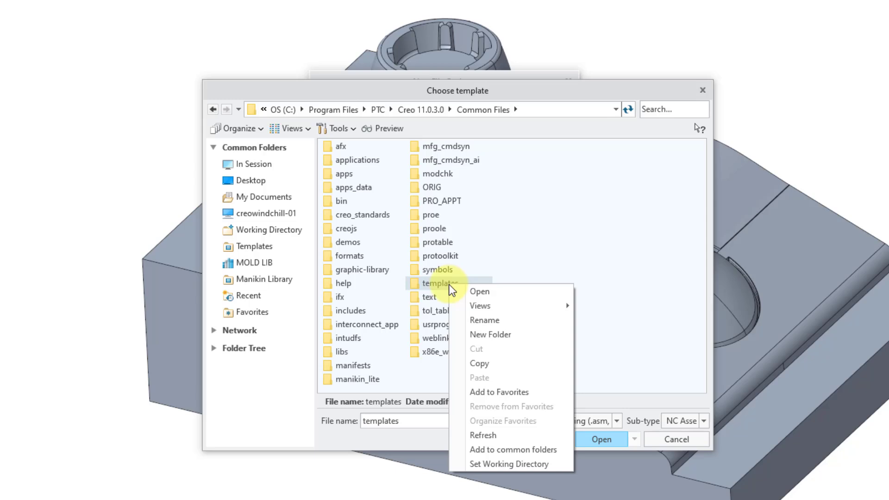
click(501, 391)
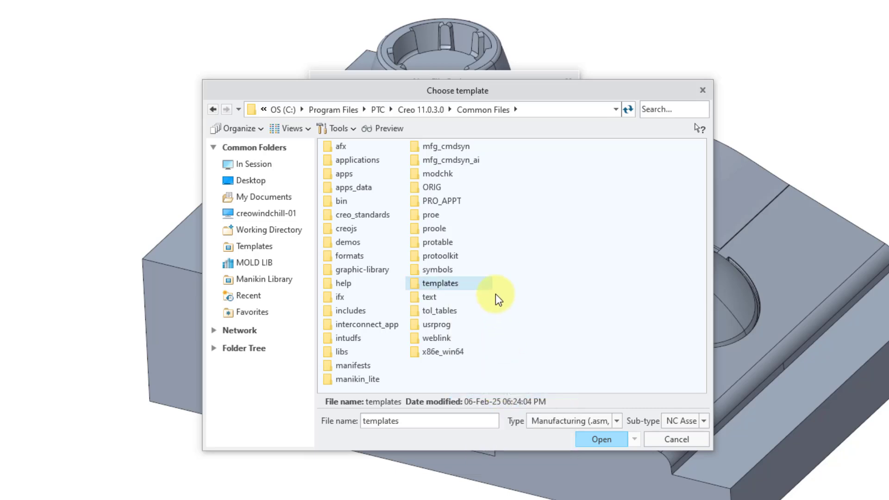
Choose mmns_mfg_nc_abs.asm from the templates folder and create the manufacturing assembly from it.
double_click(439, 283)
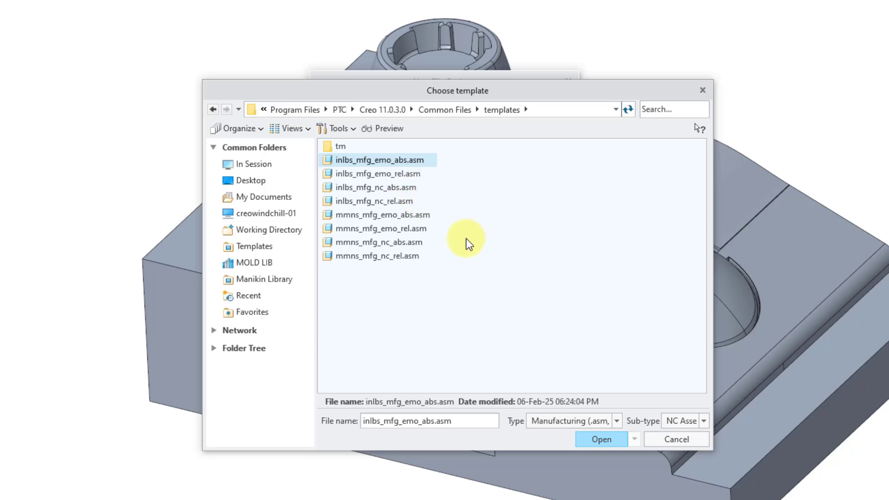
click(418, 242)
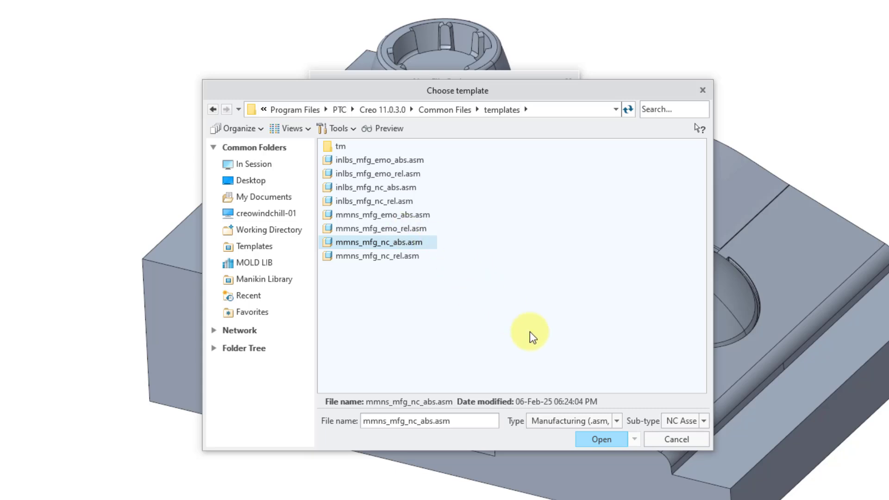
click(595, 438)
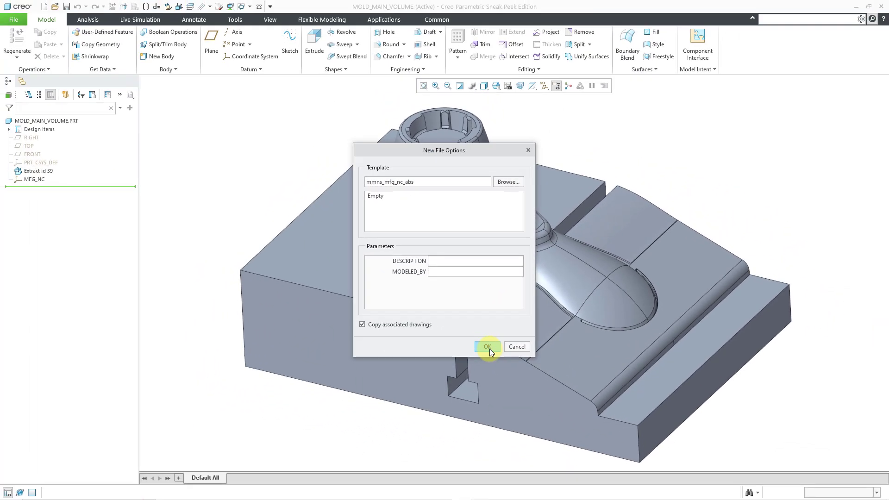
click(509, 373)
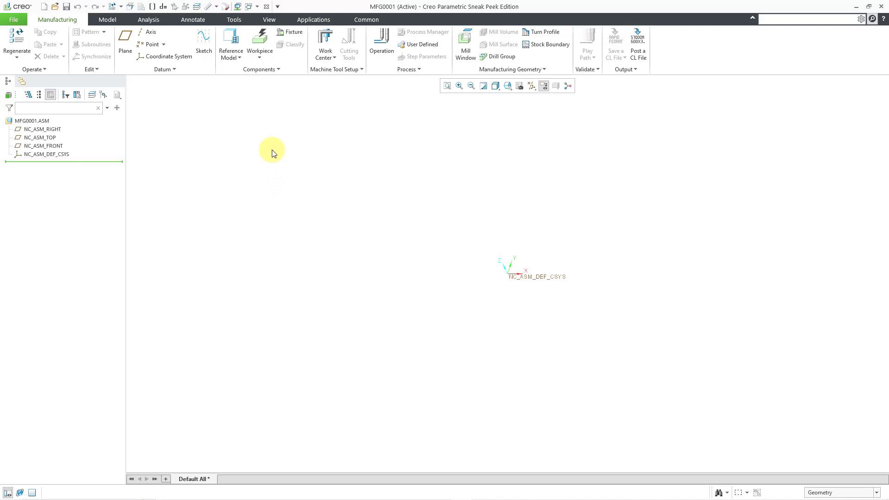
Bring mold_main_volume.prt into the manufacturing assembly as an assembled reference model.
click(235, 59)
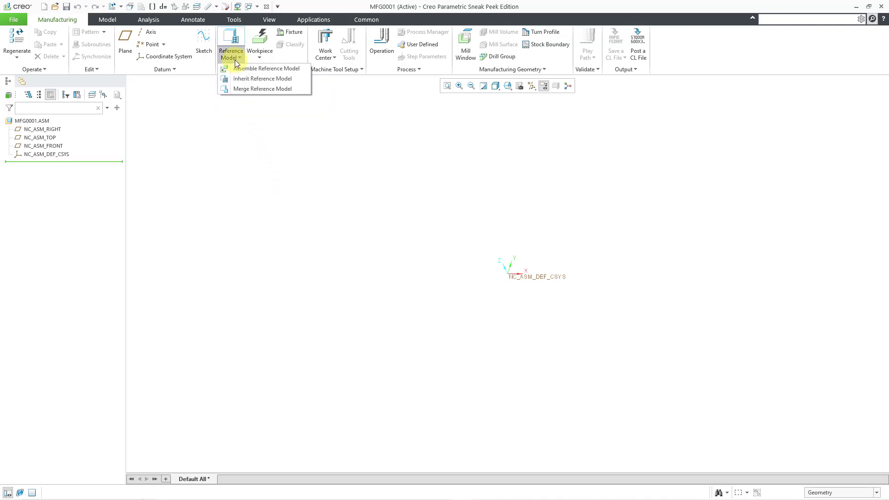
click(293, 70)
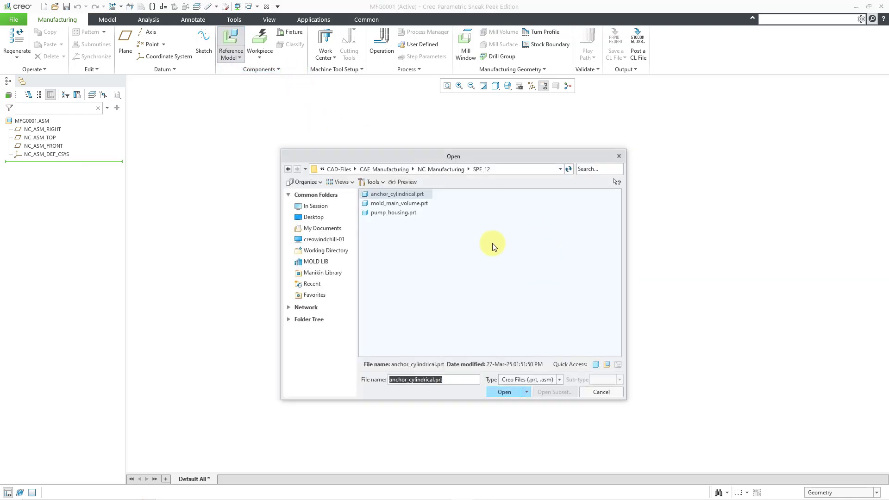
click(421, 205)
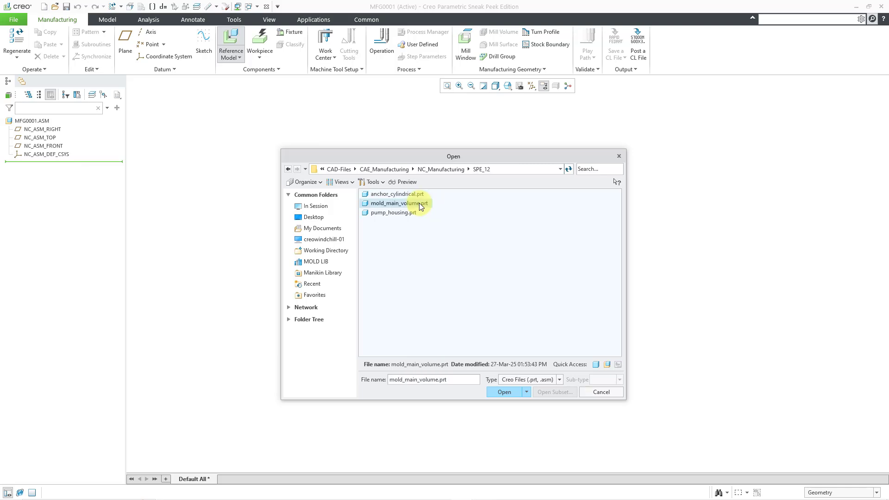
click(505, 391)
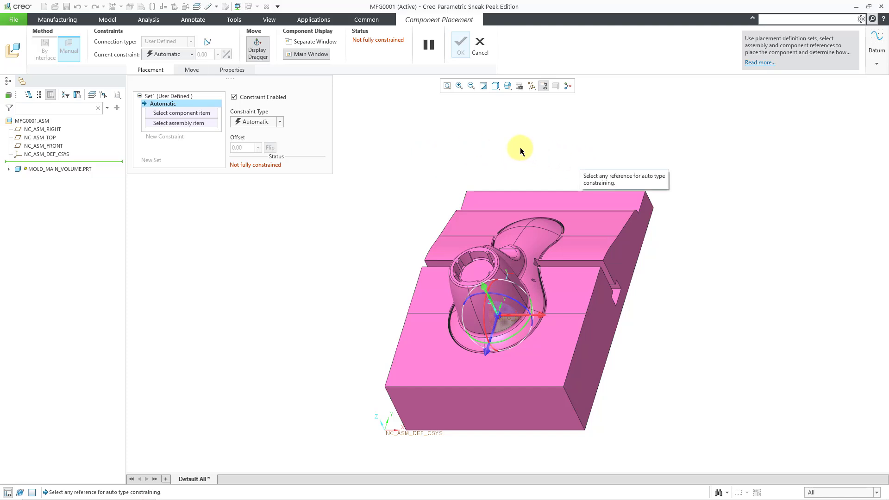
Constrain the part's MFG_NC coordinate system coincident with NC_ASM_DEF_CSYS, finish the placement and accept the proposed absolute accuracy.
click(272, 124)
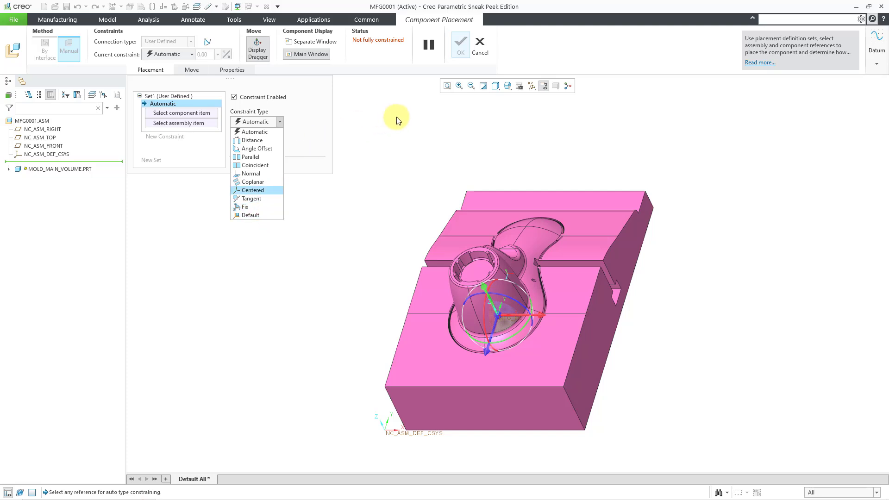
click(419, 120)
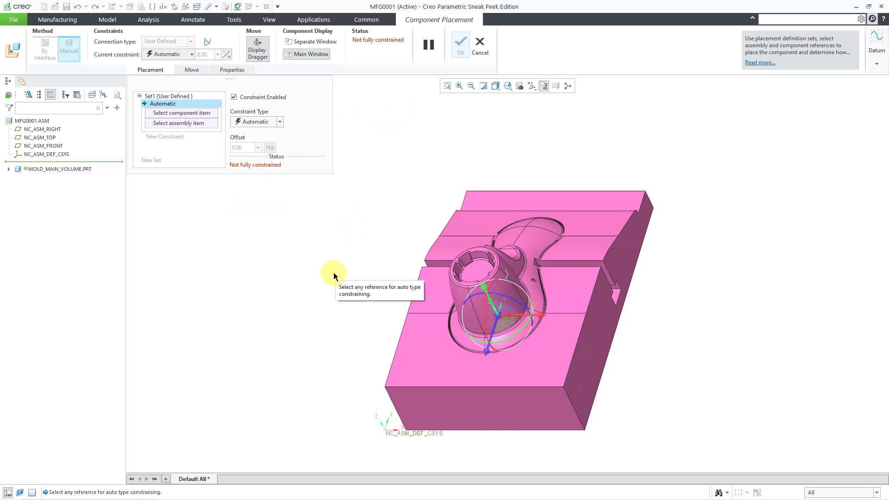
click(395, 434)
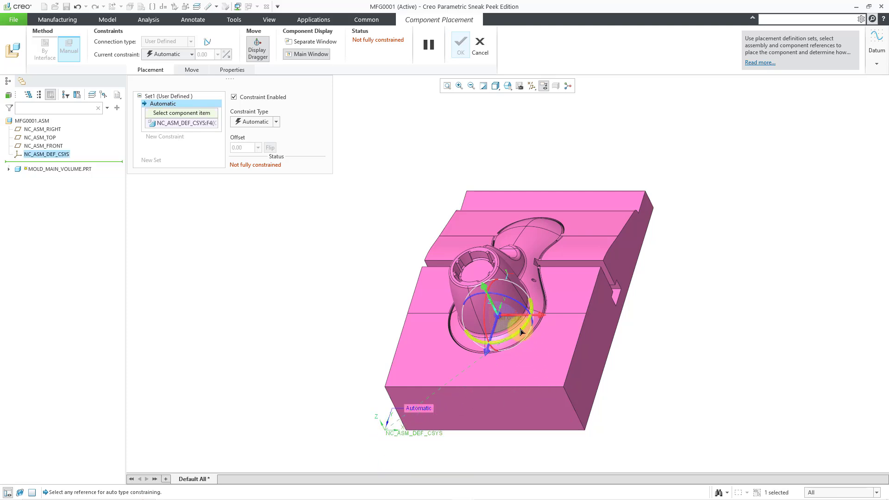
scroll(511, 321, down, 3)
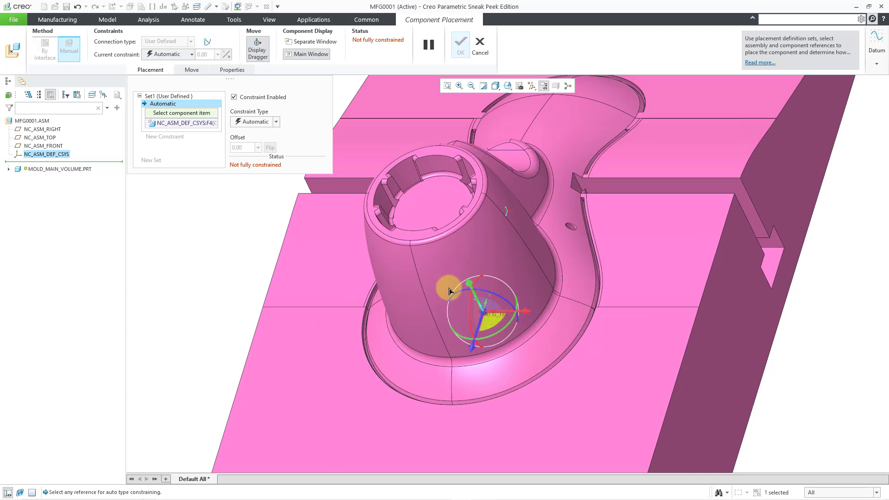
click(9, 169)
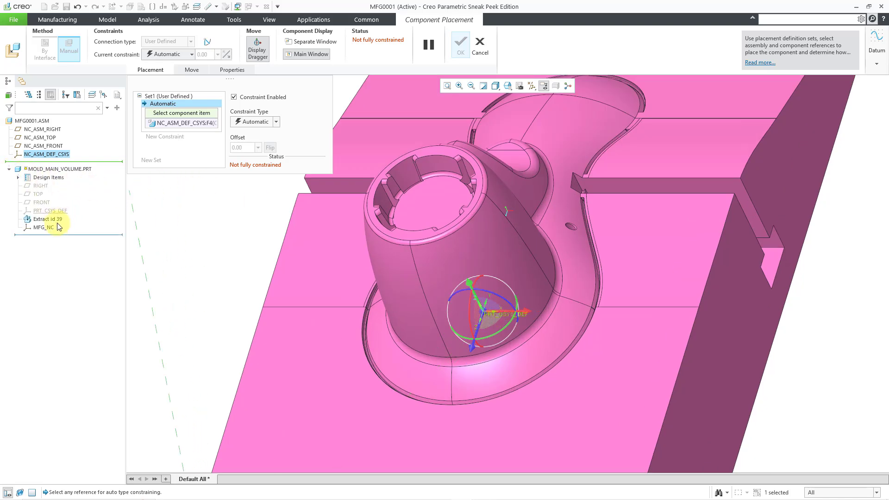
click(47, 227)
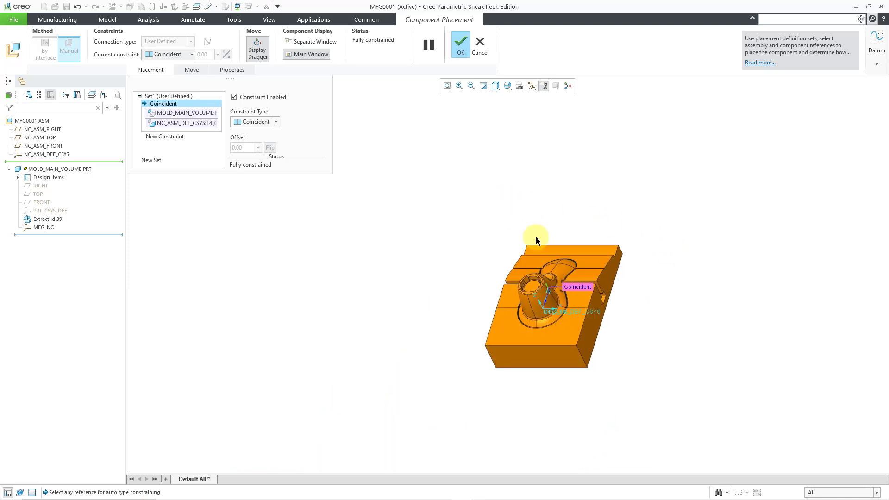
scroll(594, 295, down, 3)
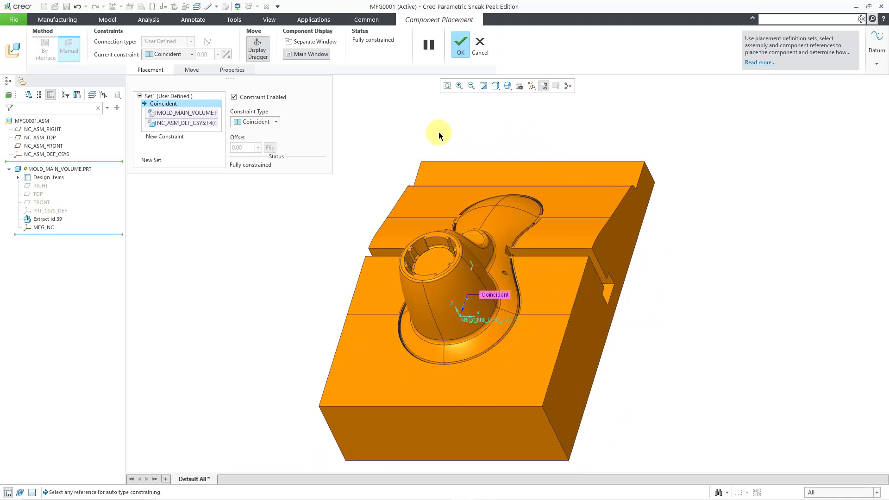
click(461, 48)
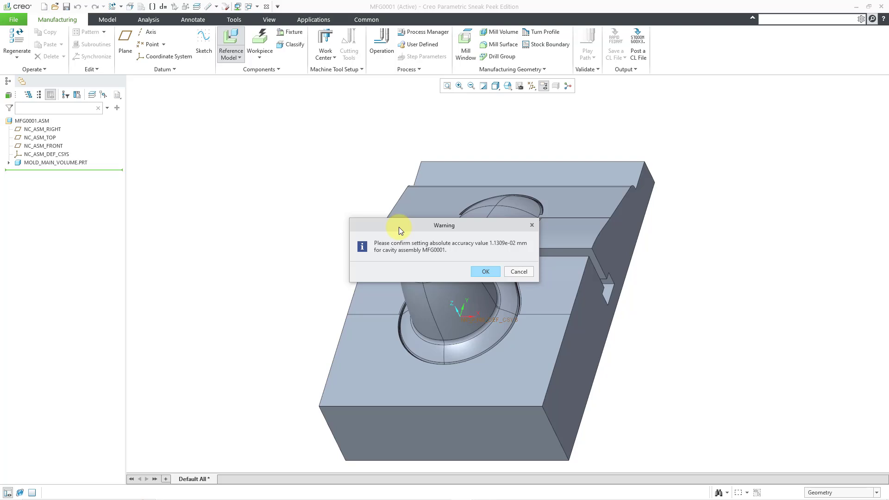
click(490, 272)
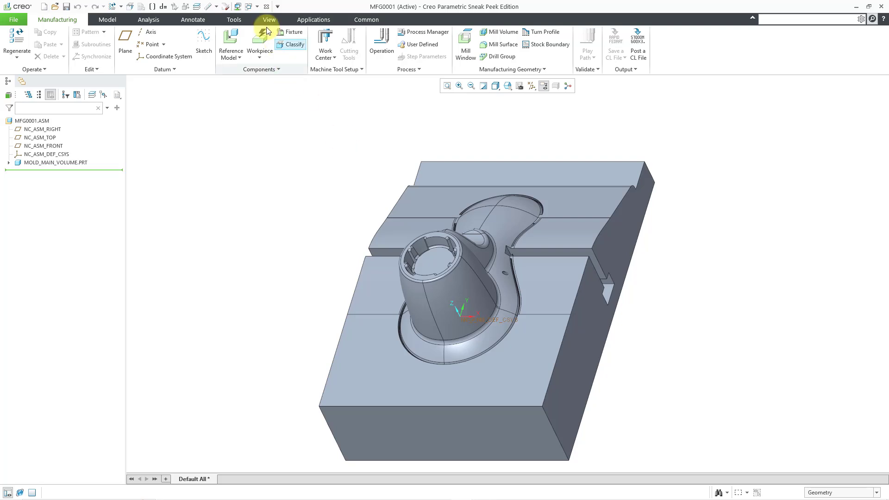
Switch to ANCHOR_CYLINDRICAL.PRT and start a new manufacturing file of sub-type NC assembly without the default template.
click(256, 7)
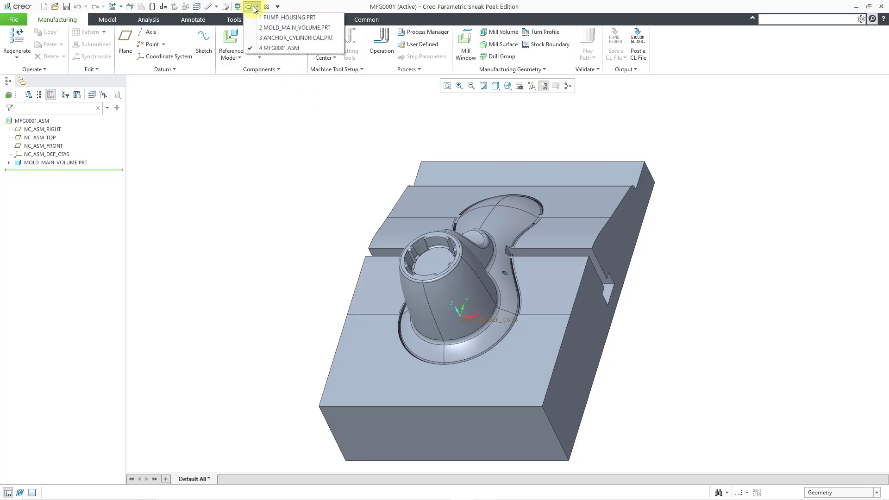
click(268, 39)
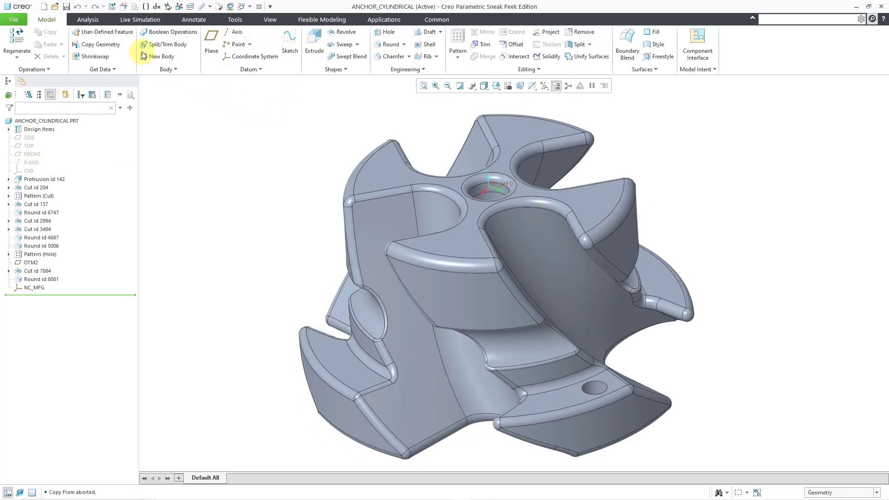
click(44, 7)
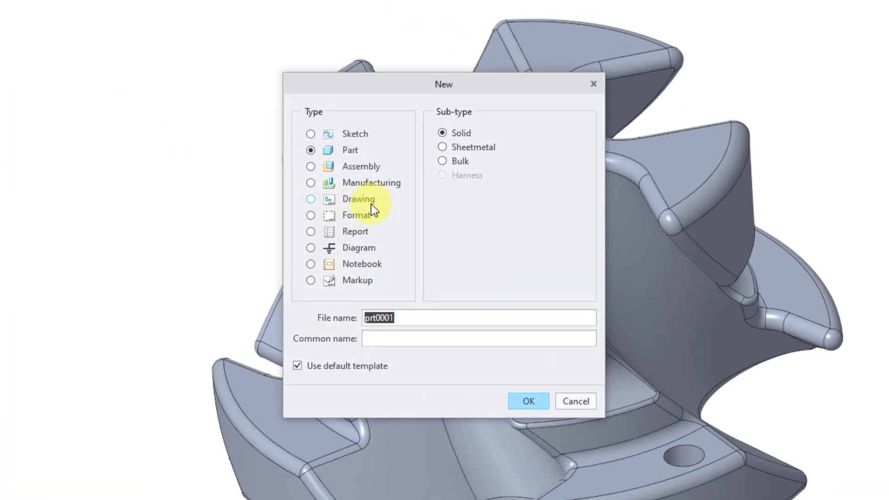
click(370, 171)
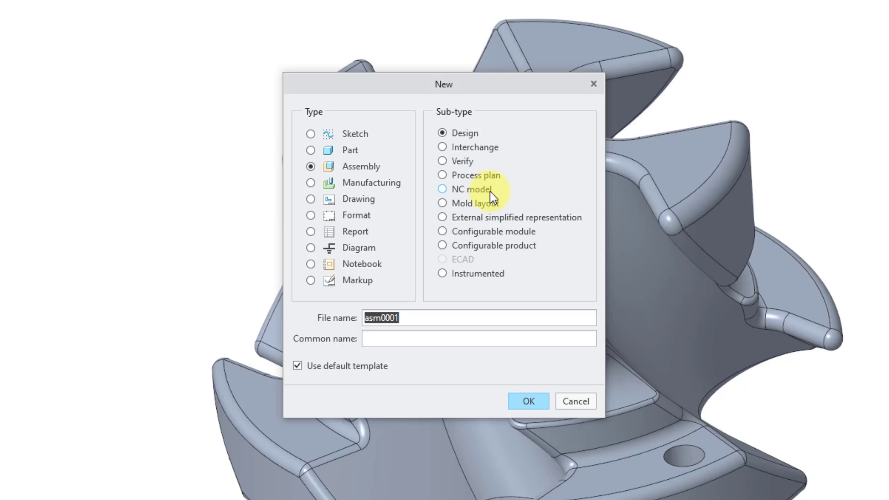
click(369, 181)
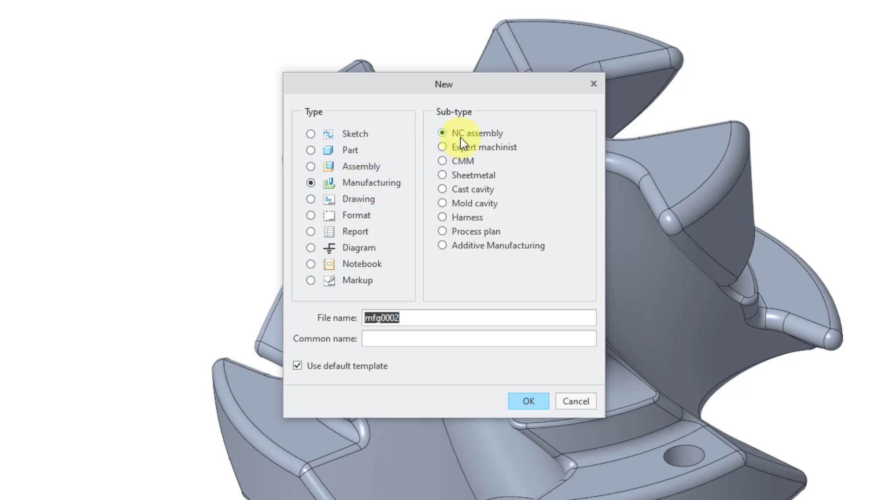
click(347, 366)
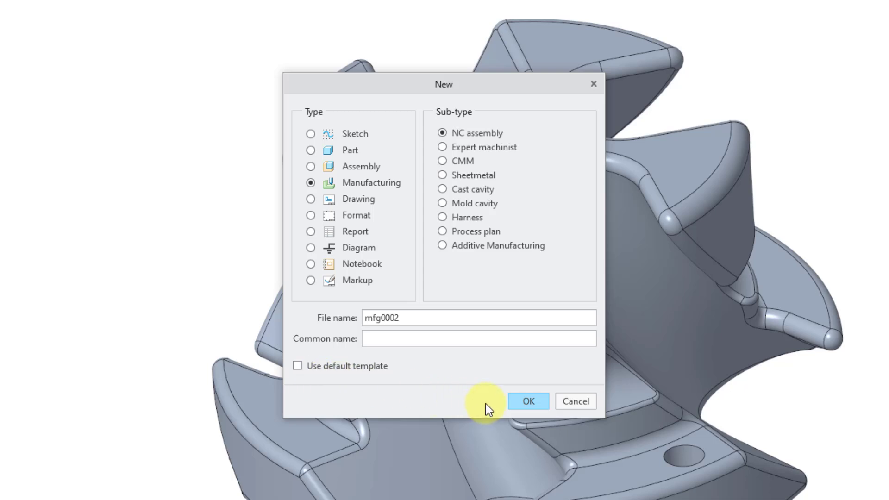
click(528, 402)
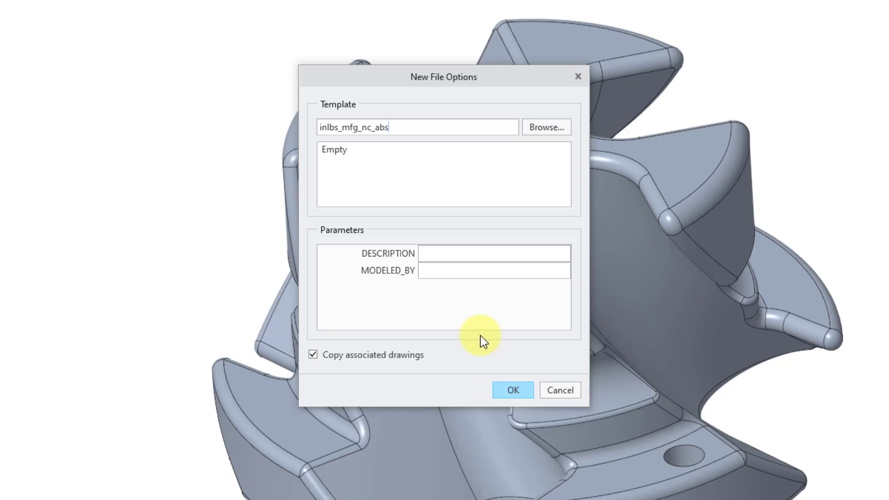
Choose mmns_mfg_nc_abs.asm from the favorite templates folder and create the NC assembly from it.
click(541, 129)
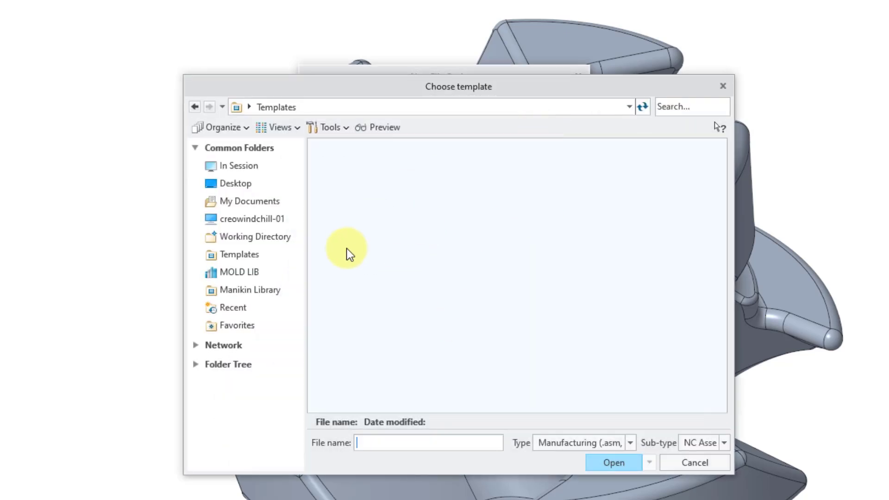
click(243, 328)
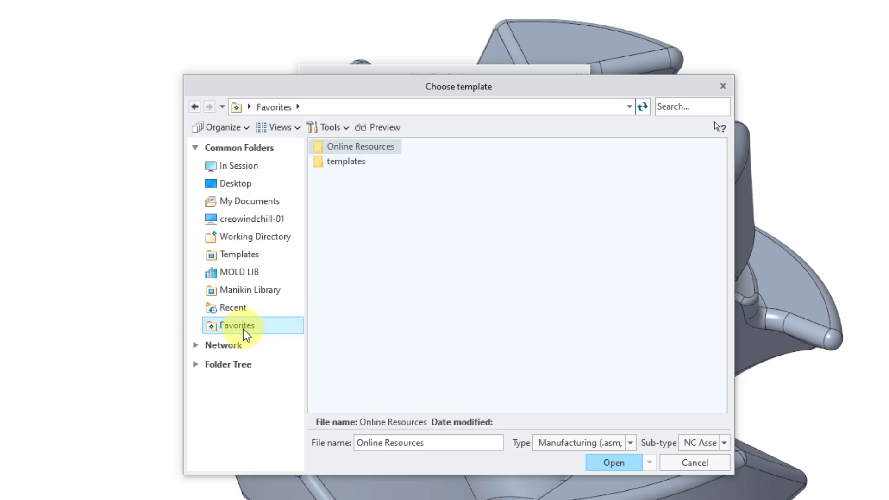
double_click(350, 161)
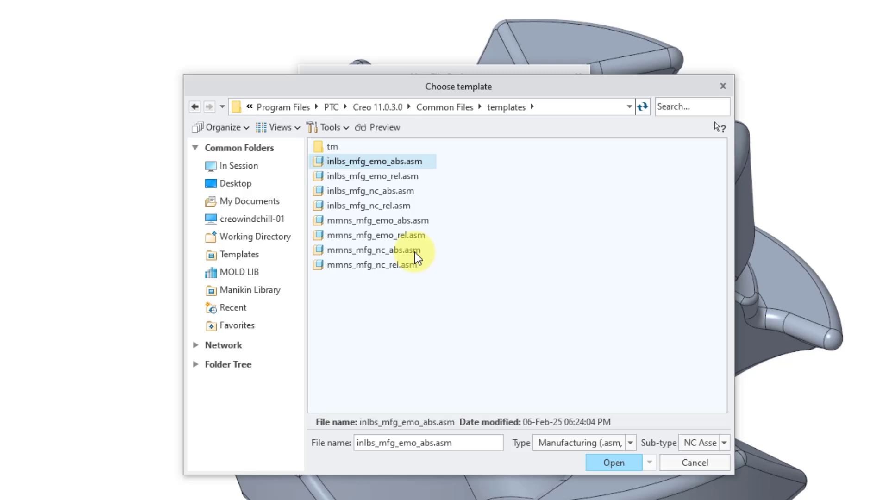
click(414, 251)
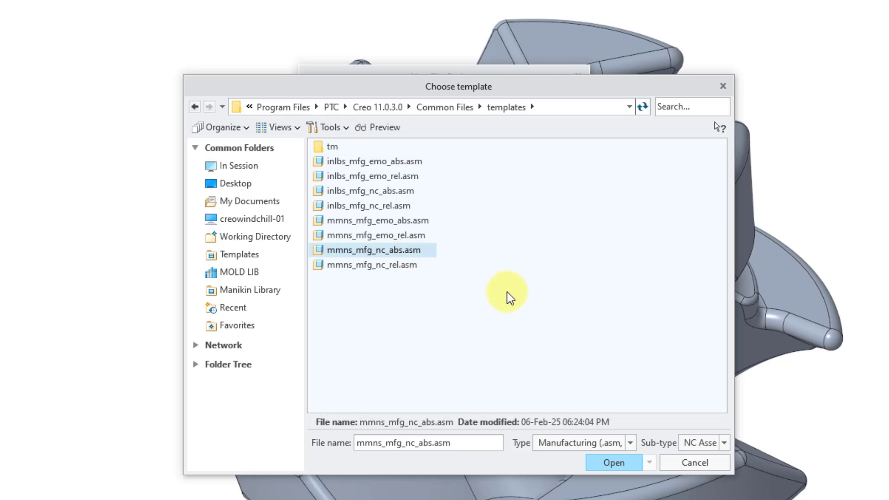
click(614, 463)
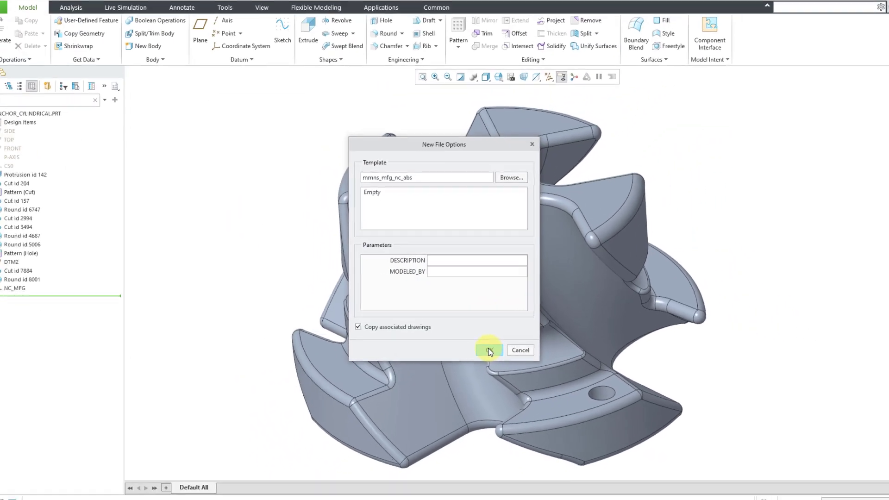
click(508, 380)
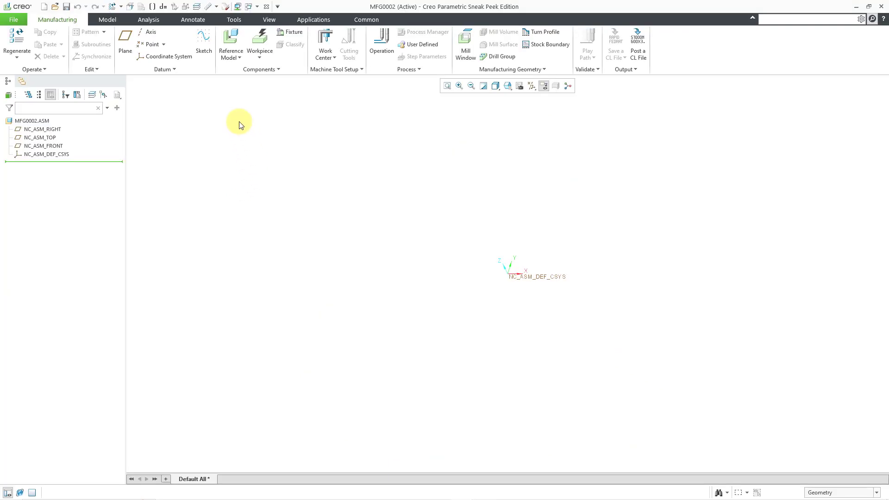
Bring anchor_cylindrical.prt into the manufacturing assembly as a merged reference model.
click(231, 57)
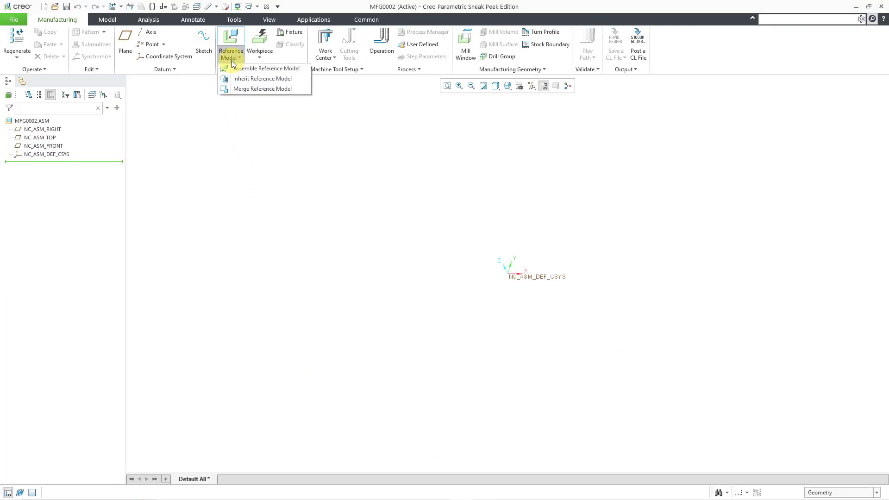
click(294, 90)
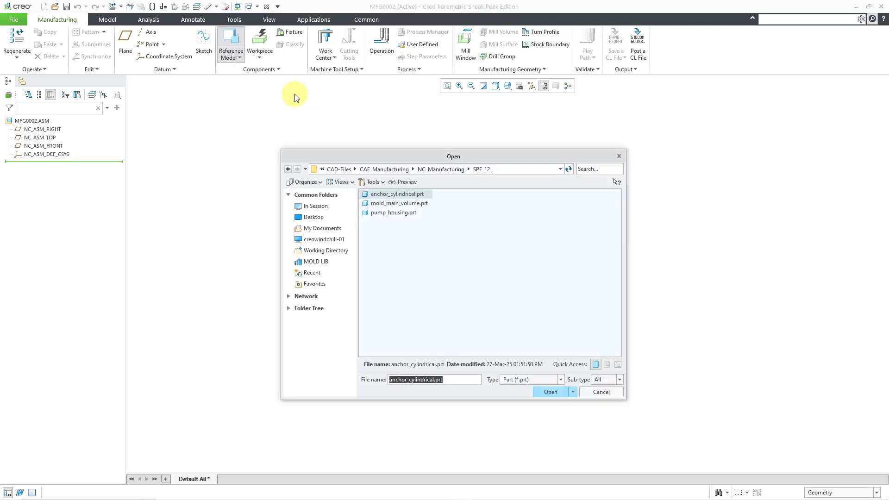
double_click(416, 195)
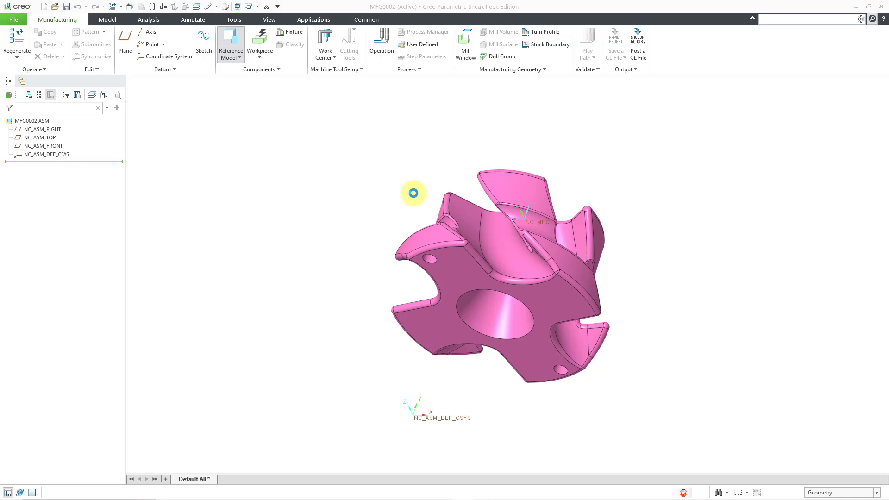
Constrain the anchor part's NC_MFG coordinate system coincident with NC_ASM_DEF_CSYS, with the 3D dragger hidden.
click(449, 417)
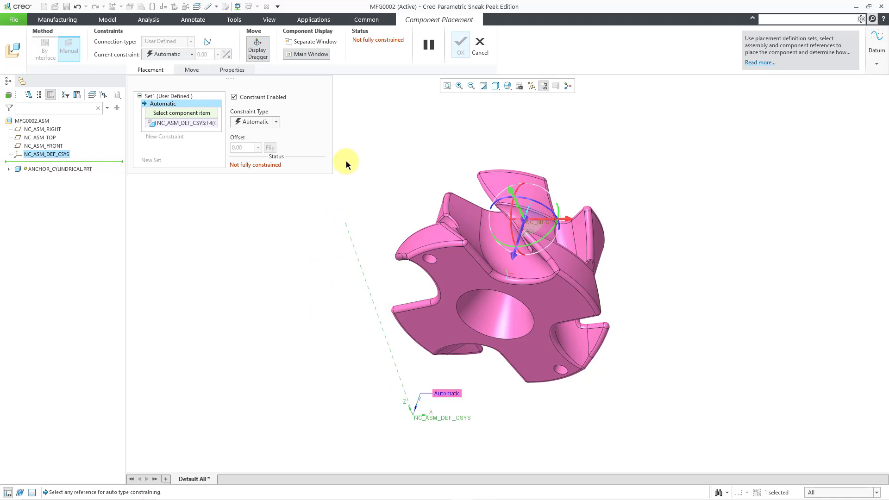
click(260, 49)
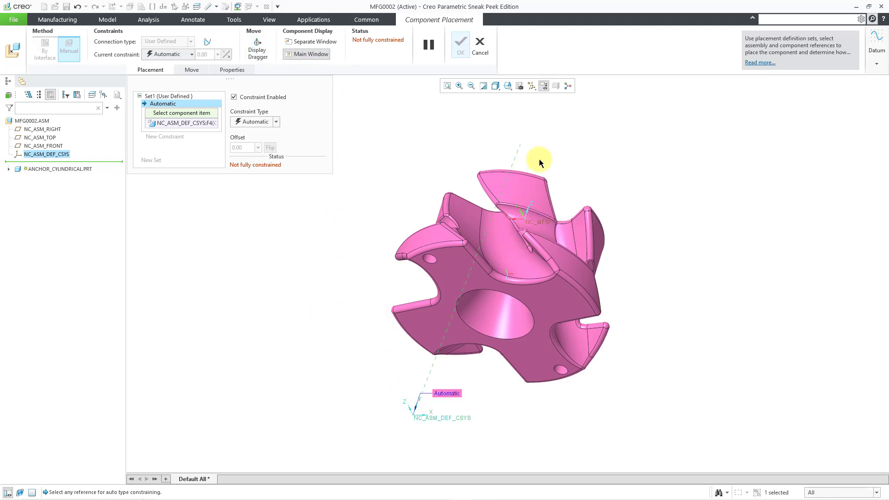
click(540, 226)
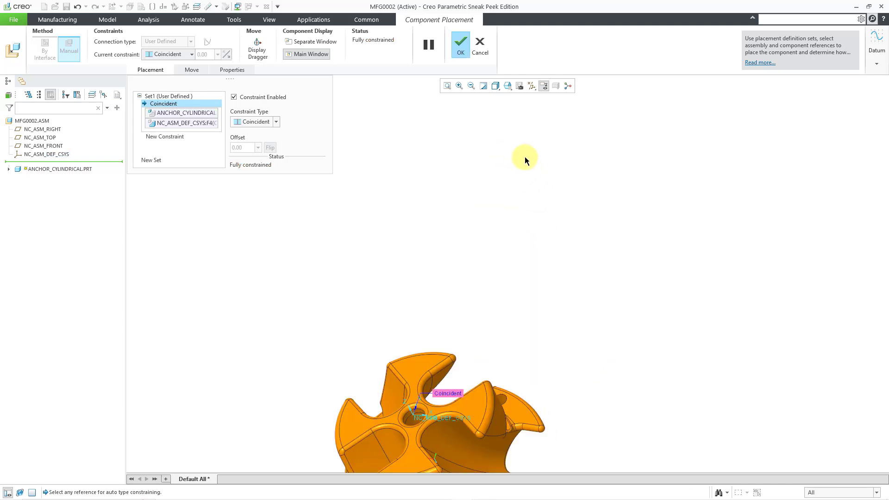
key(ctrl+d)
scroll(466, 313, up, 5)
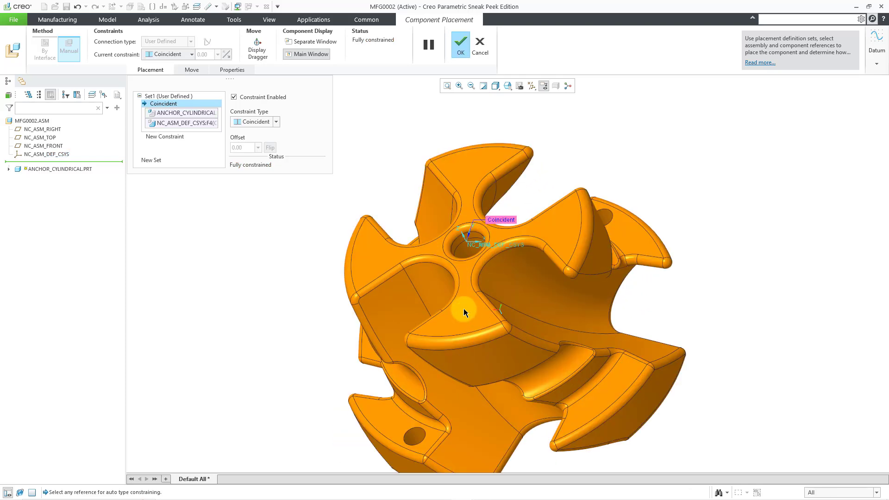
shift+middle_drag(484, 310, 501, 280)
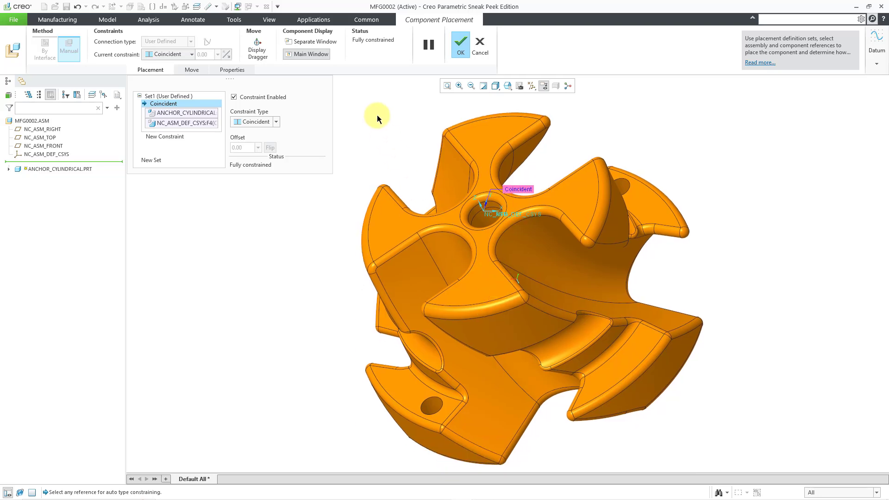
Finish the placement, create the merged reference model with the proposed name MFG0002_REF and accept the proposed absolute accuracy.
click(463, 51)
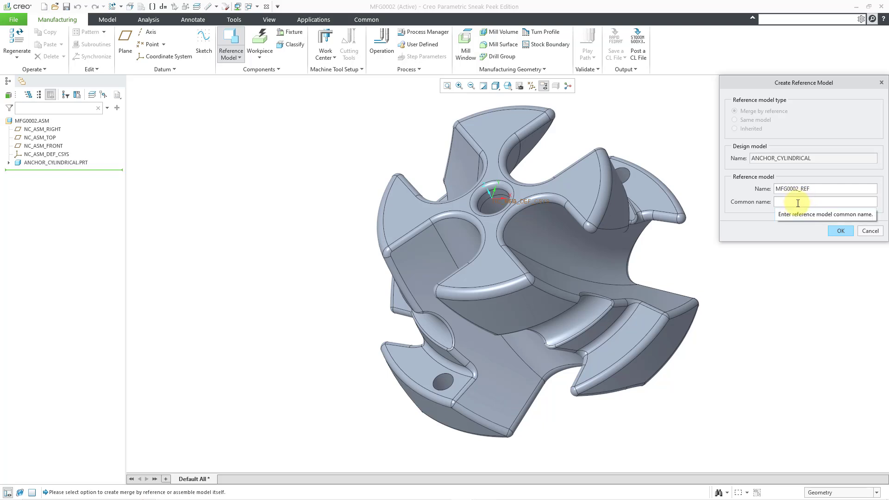
click(840, 231)
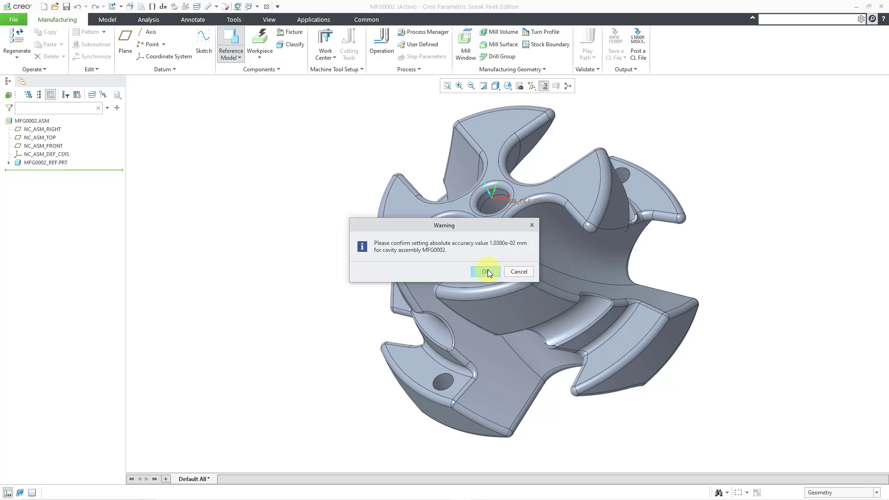
click(486, 271)
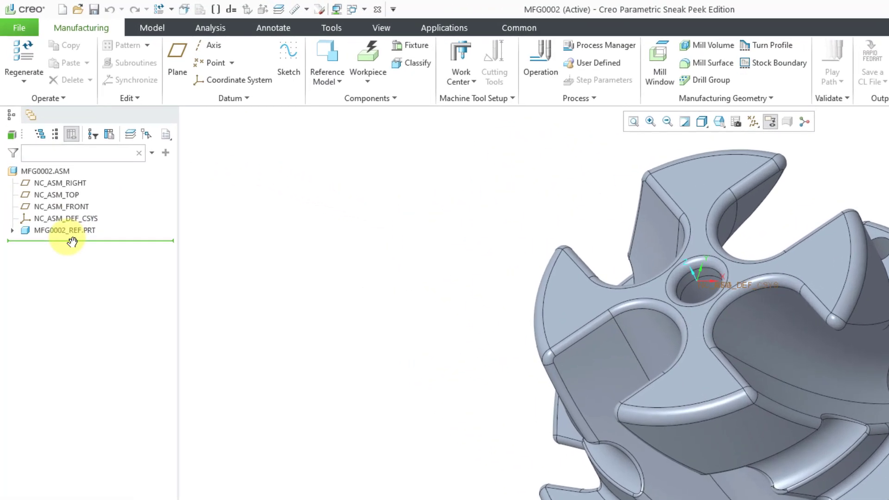
Expand MFG0002_REF.PRT in the model tree to examine which features it contains.
click(42, 163)
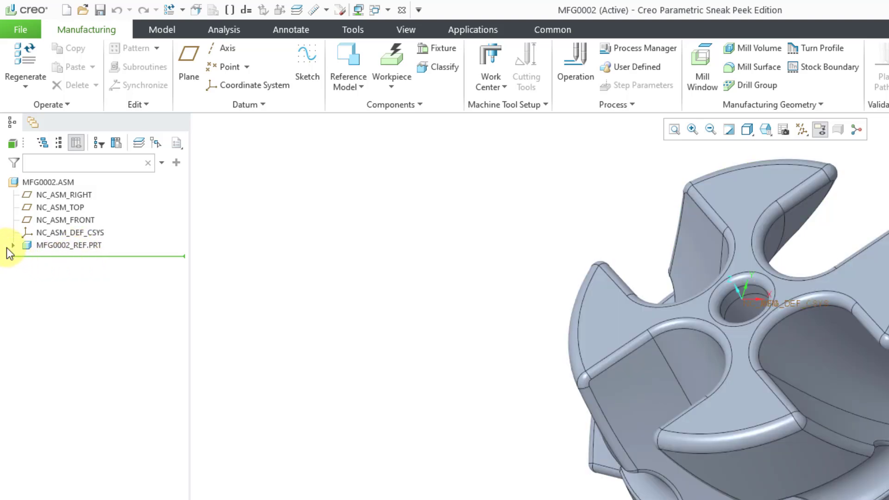
click(13, 246)
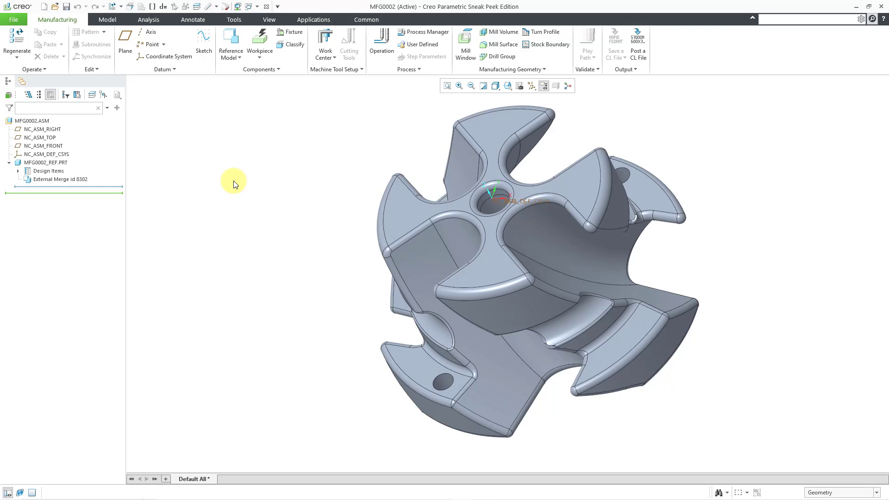
click(244, 74)
Switch to PUMP_HOUSING.PRT and start another new manufacturing NC assembly without the default template.
click(257, 6)
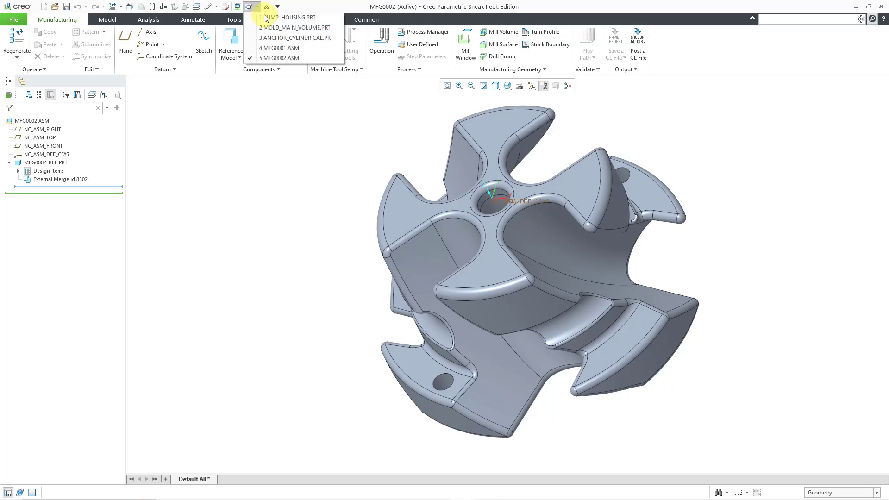
click(269, 19)
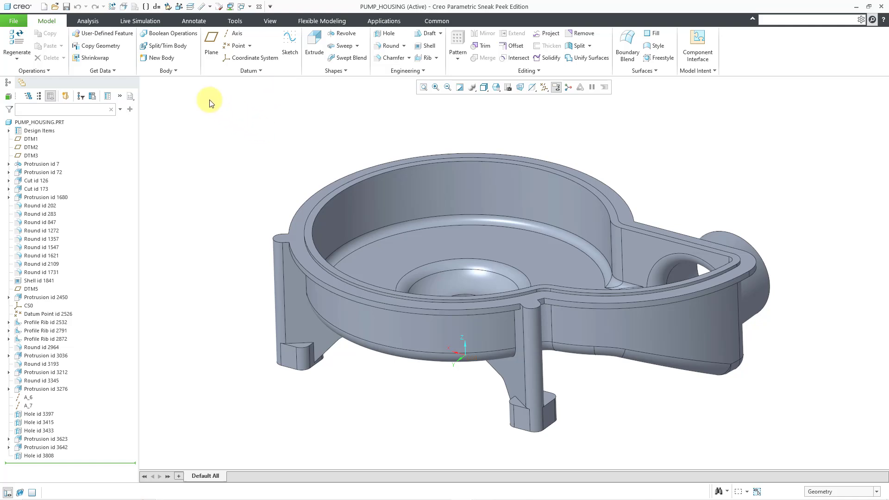
click(46, 8)
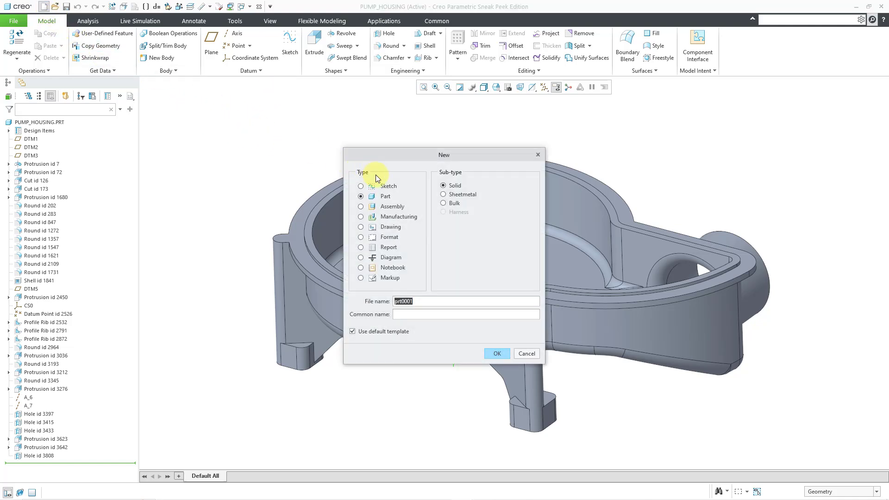
click(393, 216)
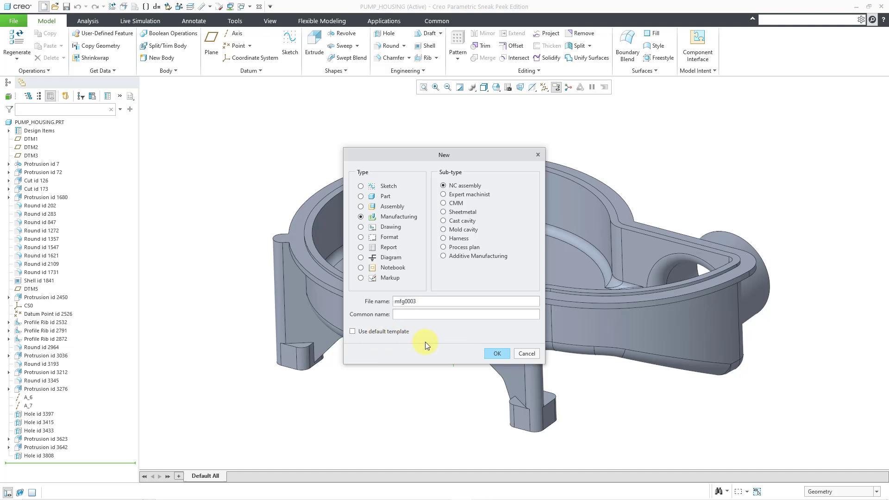
click(496, 354)
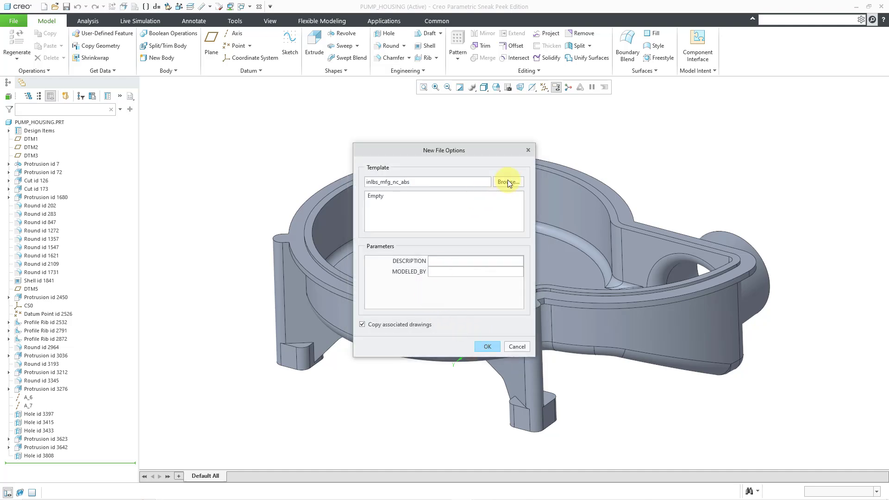
Create the manufacturing assembly from the mmns_mfg_nc_abs template in the favorite templates folder.
click(501, 193)
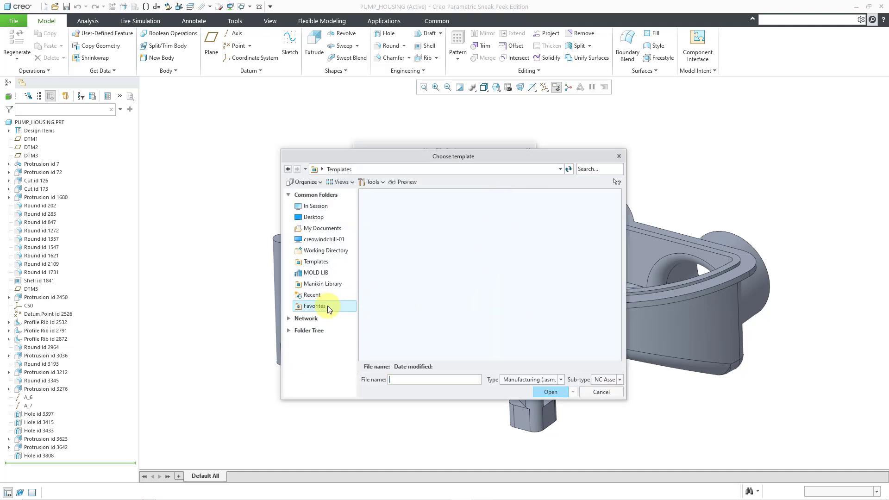
click(319, 306)
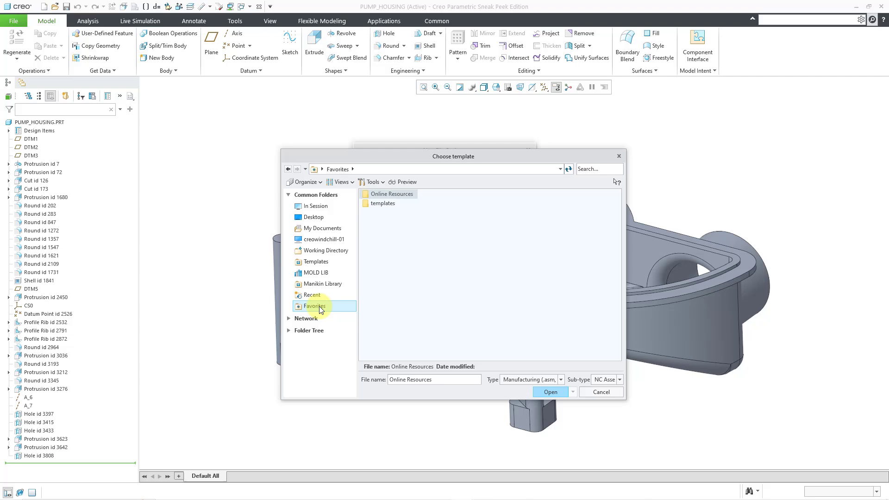
click(384, 203)
double_click(385, 203)
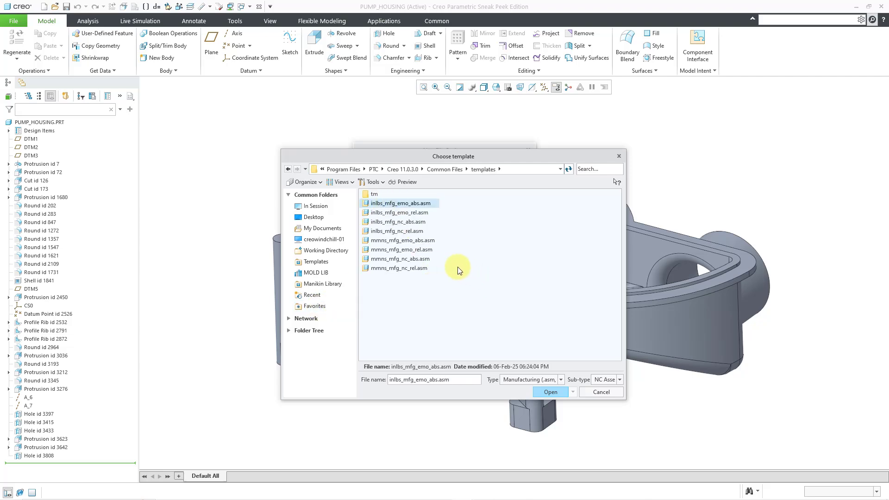
double_click(420, 260)
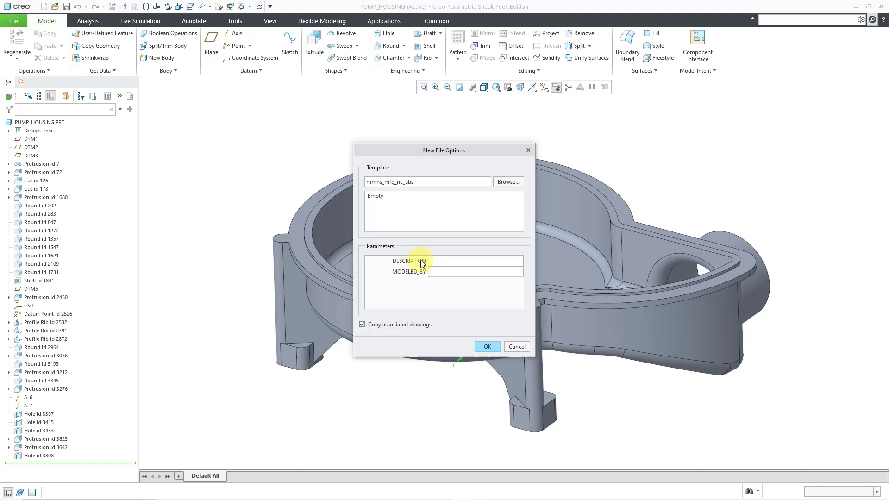
click(486, 346)
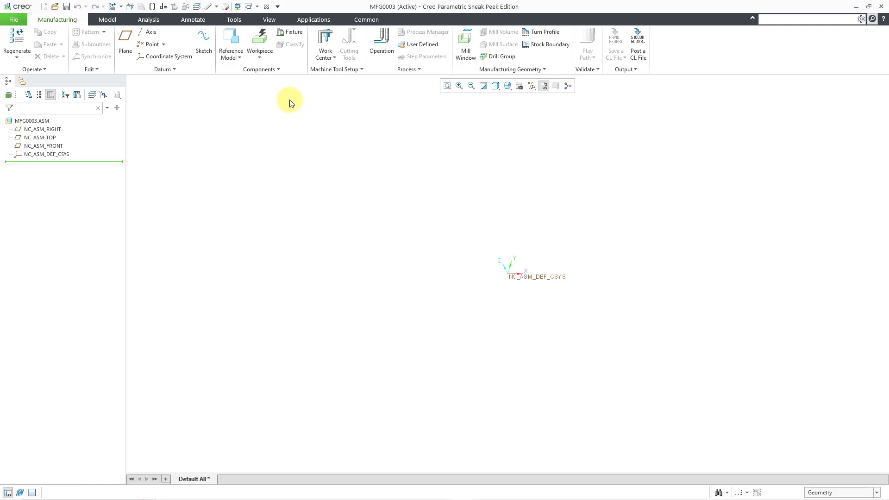
Insert pump_housing.prt as an inherited reference model and constrain its CS0 coordinate system coincident with NC_ASM_DEF_CSYS.
click(237, 58)
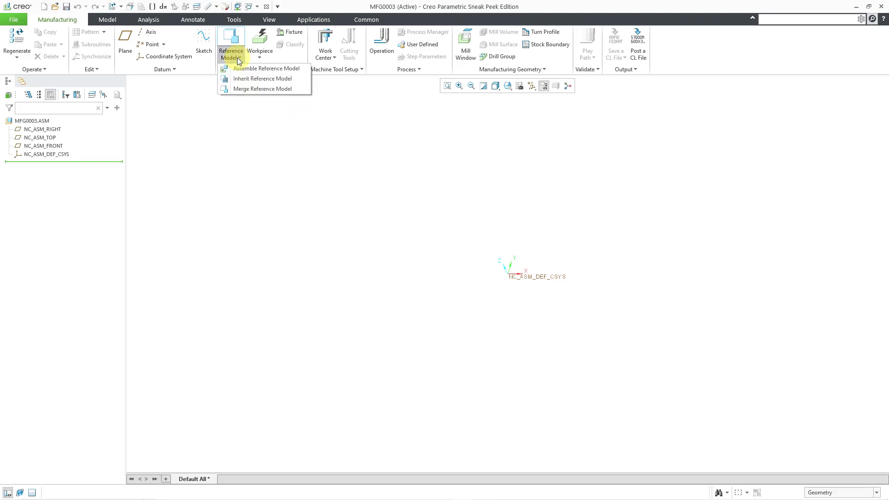
click(273, 79)
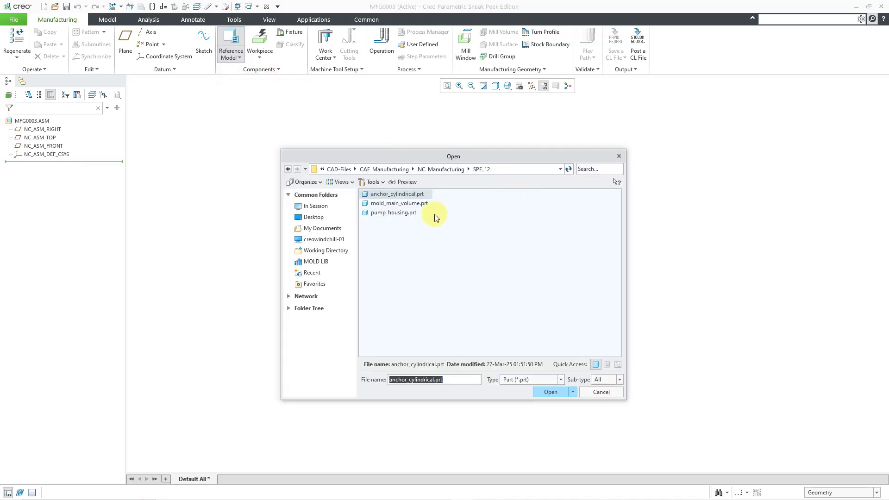
double_click(402, 213)
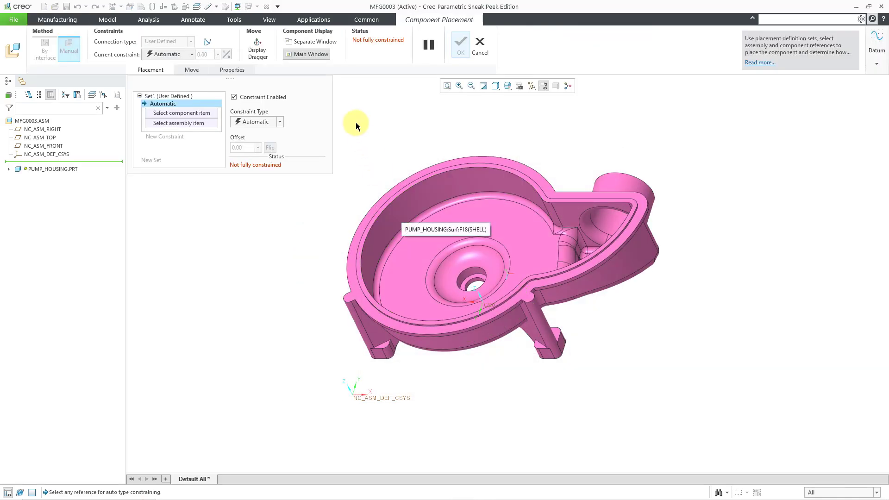
click(362, 403)
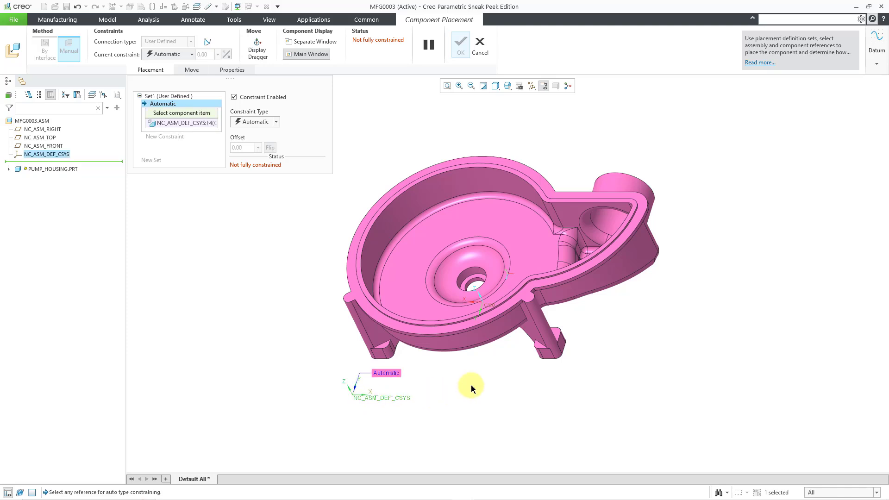
click(490, 304)
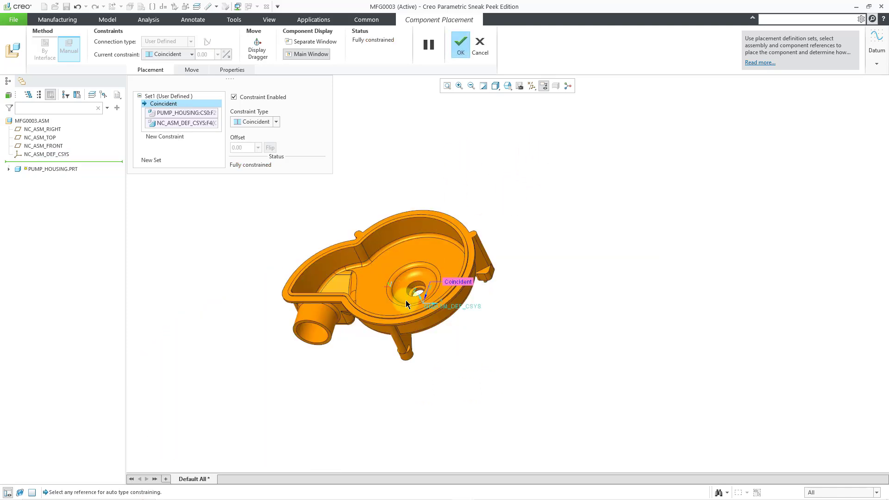
scroll(371, 301, up, 3)
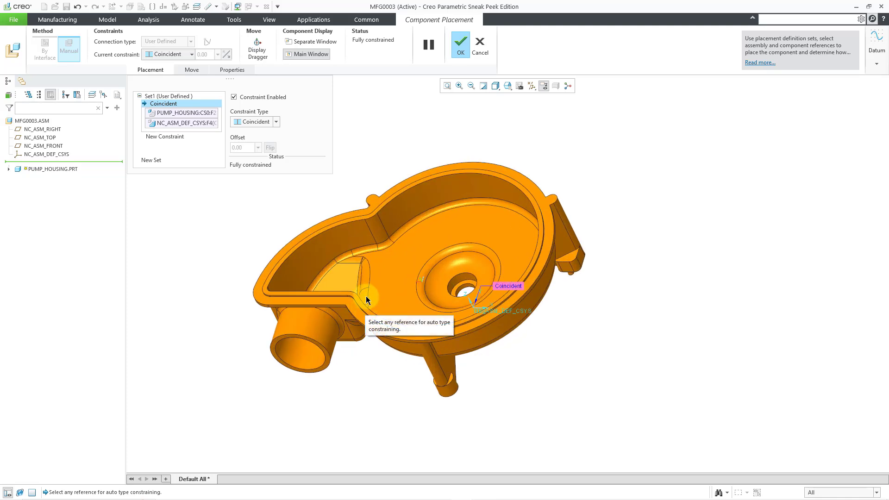
Finish the placement, create the inherited reference model with the proposed name MFG0003_REF and accept the absolute accuracy of 2.4467e-02 mm.
click(459, 45)
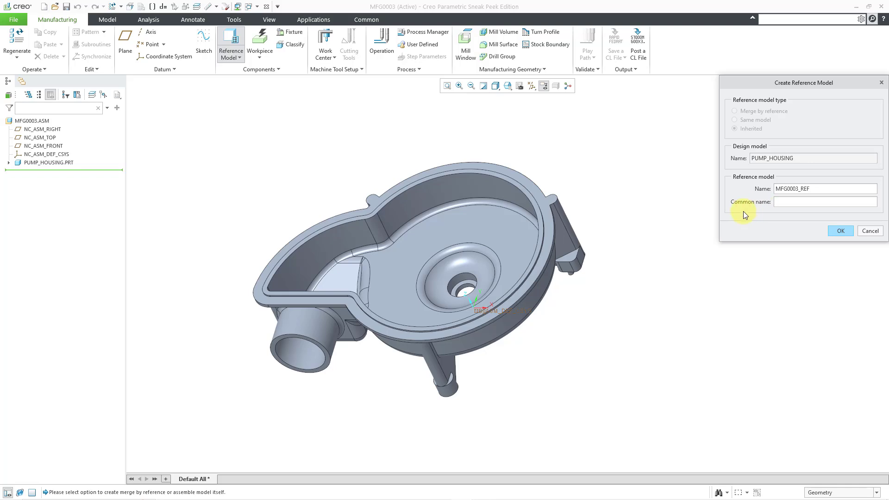
click(839, 230)
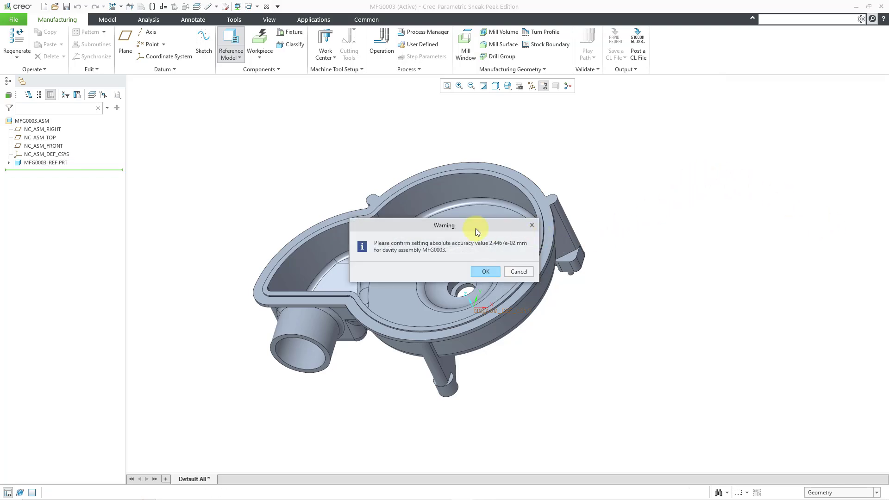
click(485, 274)
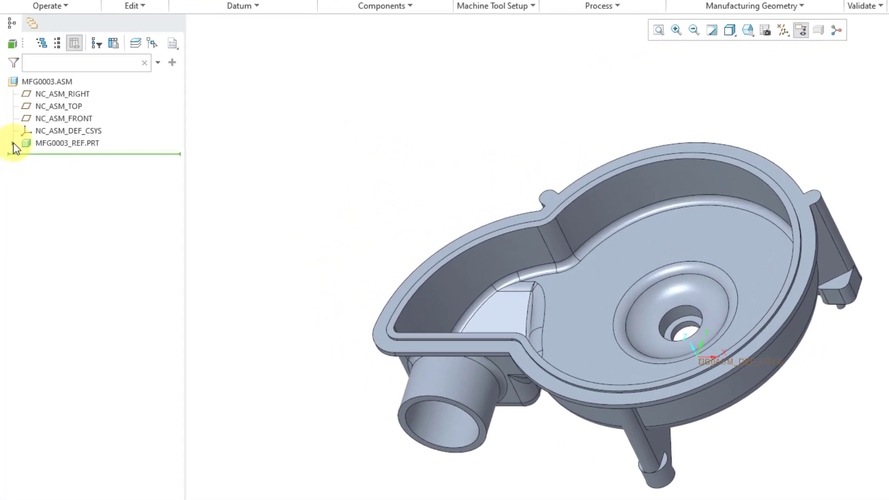
Expand the External Inheritance feature of MFG0003_REF.PRT to examine its contents, and inspect its Varied Items settings without changing anything.
click(13, 144)
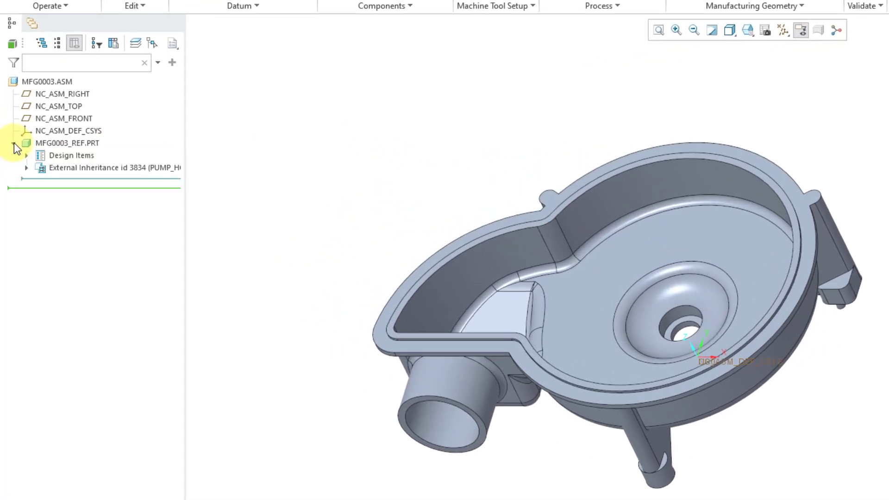
click(26, 169)
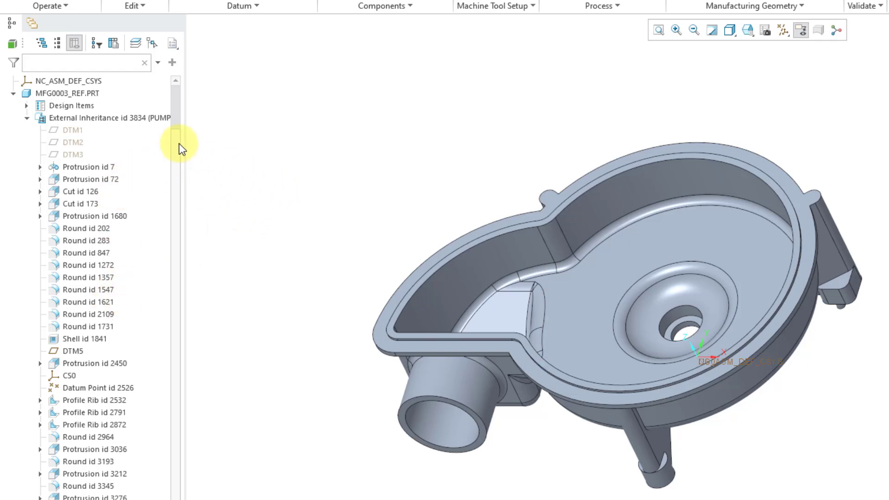
click(138, 122)
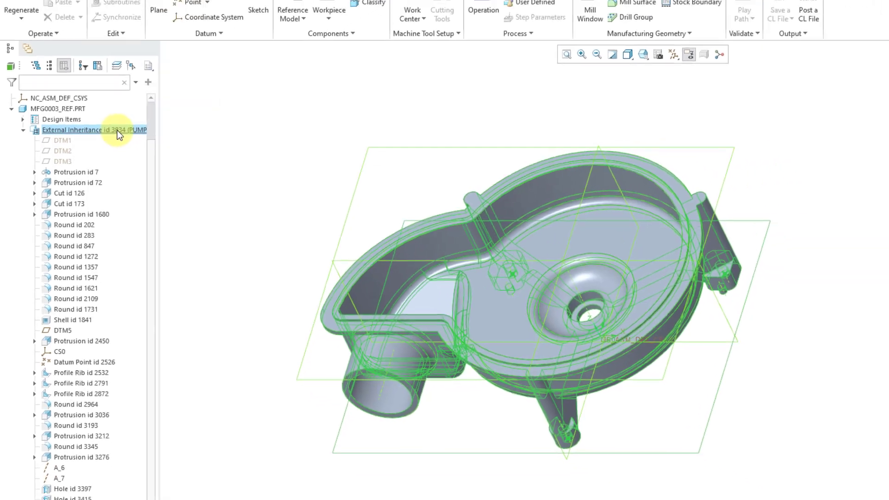
right_click(137, 121)
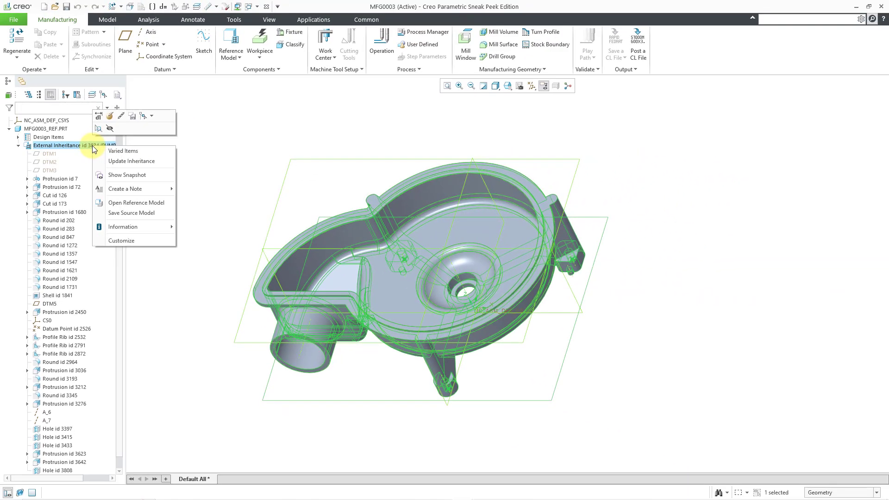
click(137, 152)
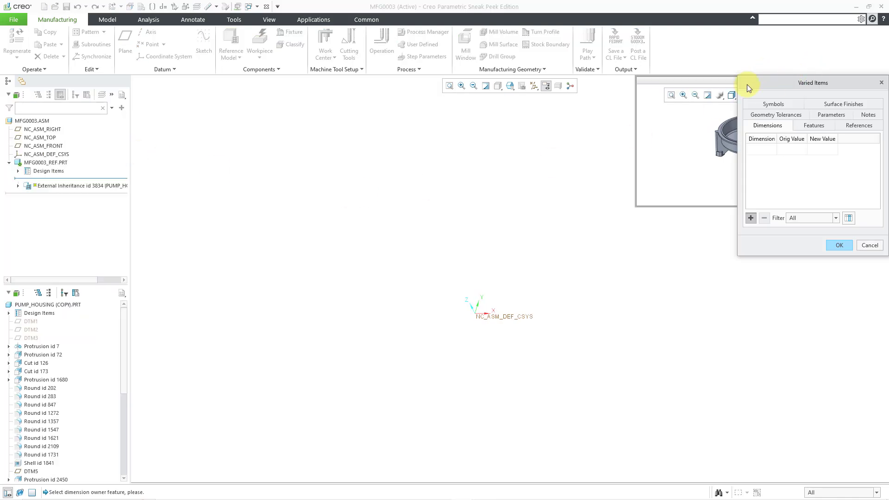
drag(778, 85, 748, 240)
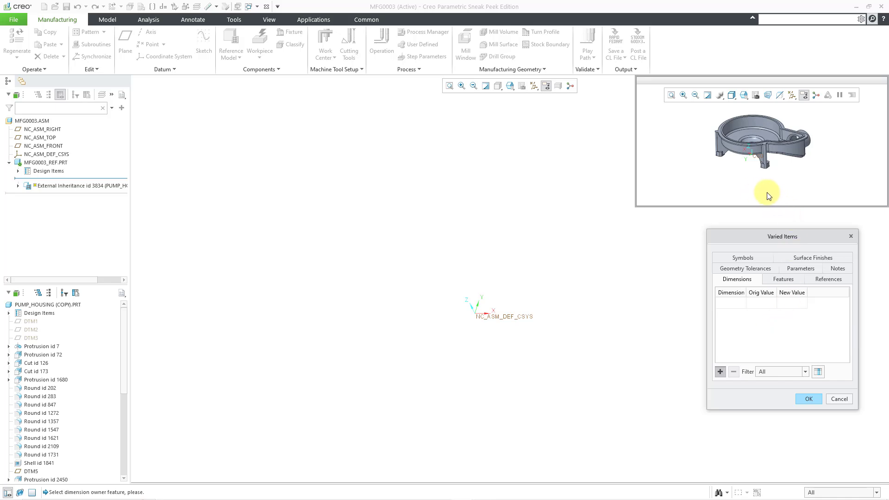
click(845, 401)
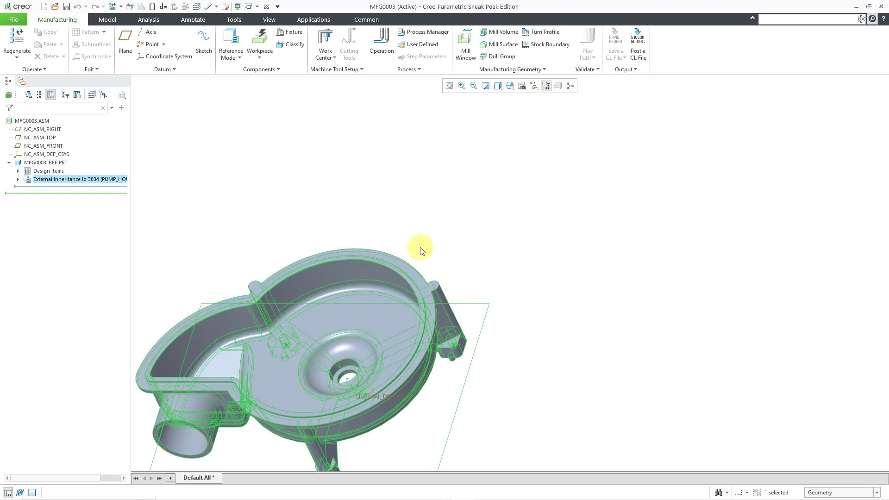
Clear the selection of the External Inheritance feature and review the available methods for adding a reference model.
middle_drag(459, 240, 261, 191)
click(245, 194)
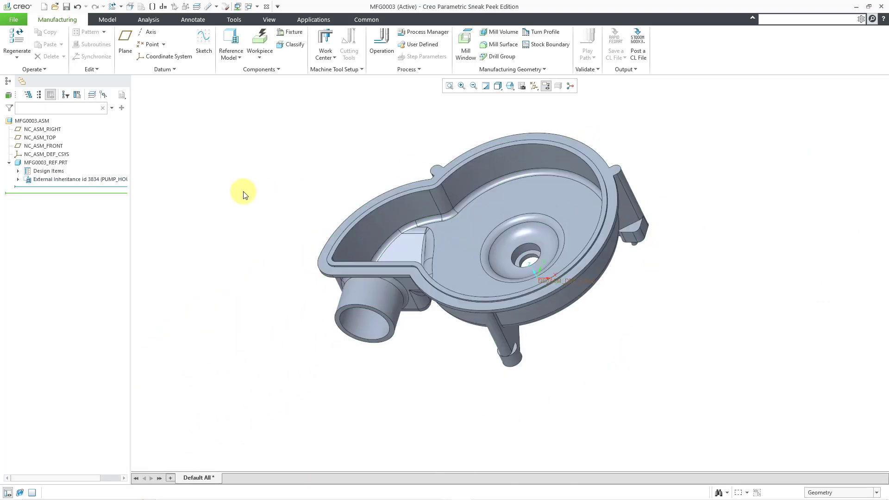
click(234, 62)
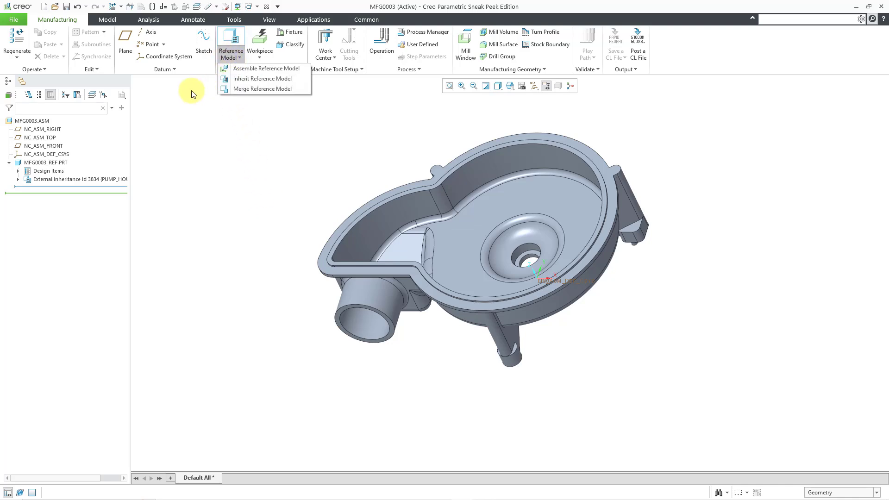